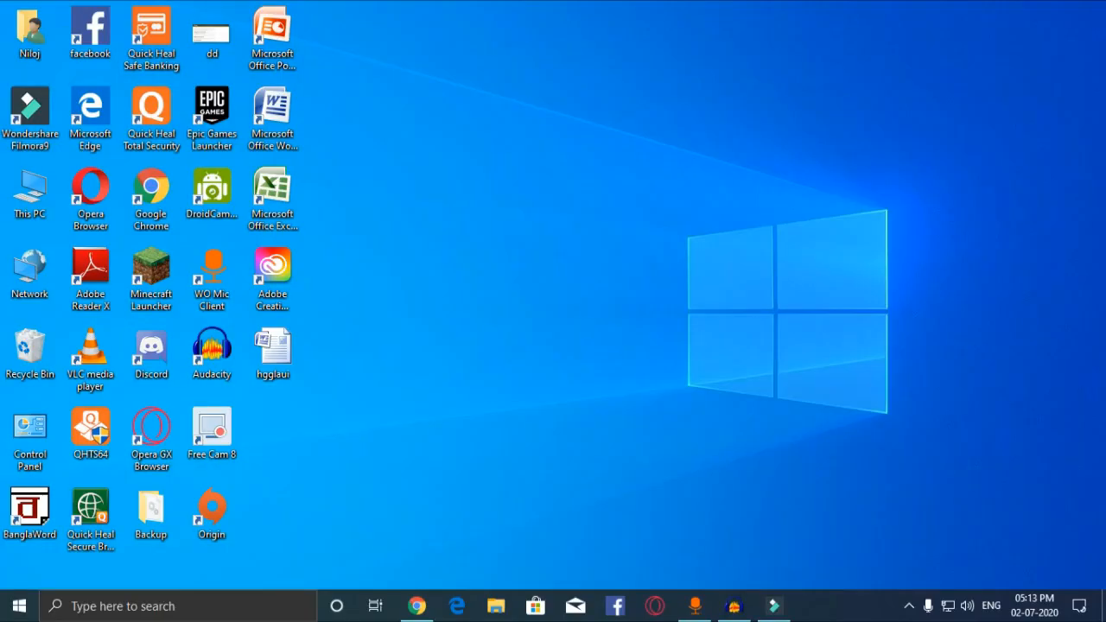
Step: Bring back the Filmora9 page in Chrome and start its free Windows download
click(416, 606)
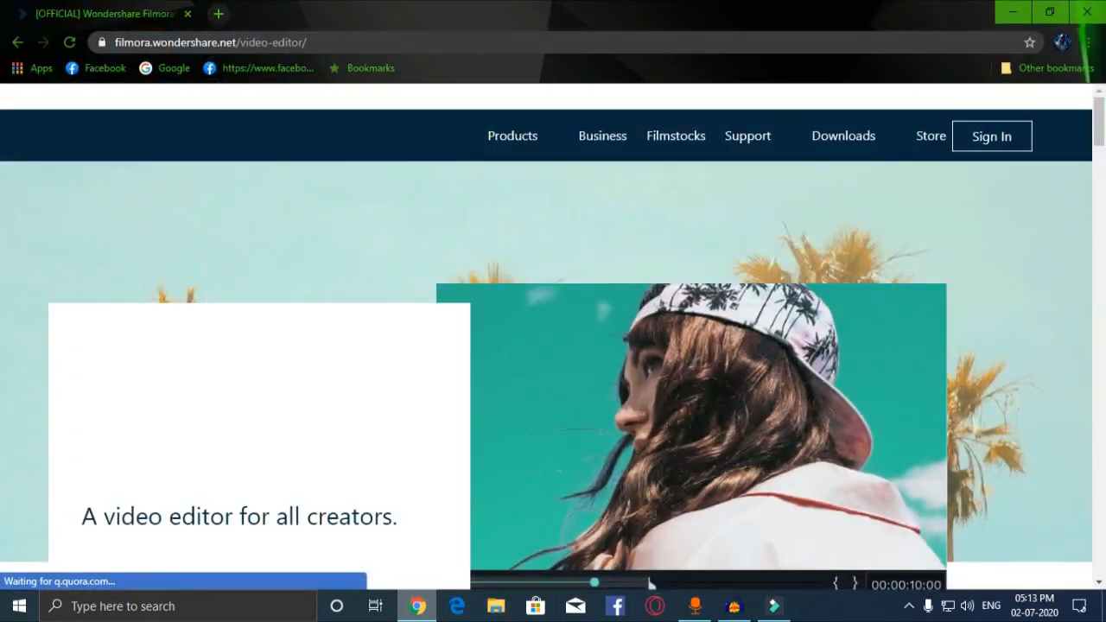
scroll(553, 337, down, 3)
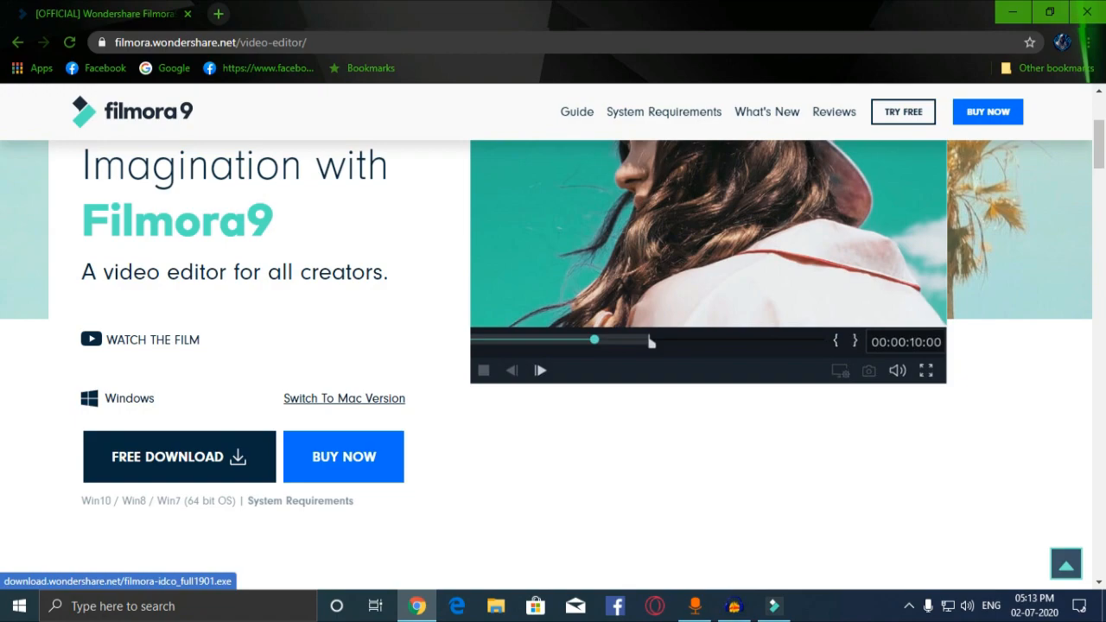
click(179, 456)
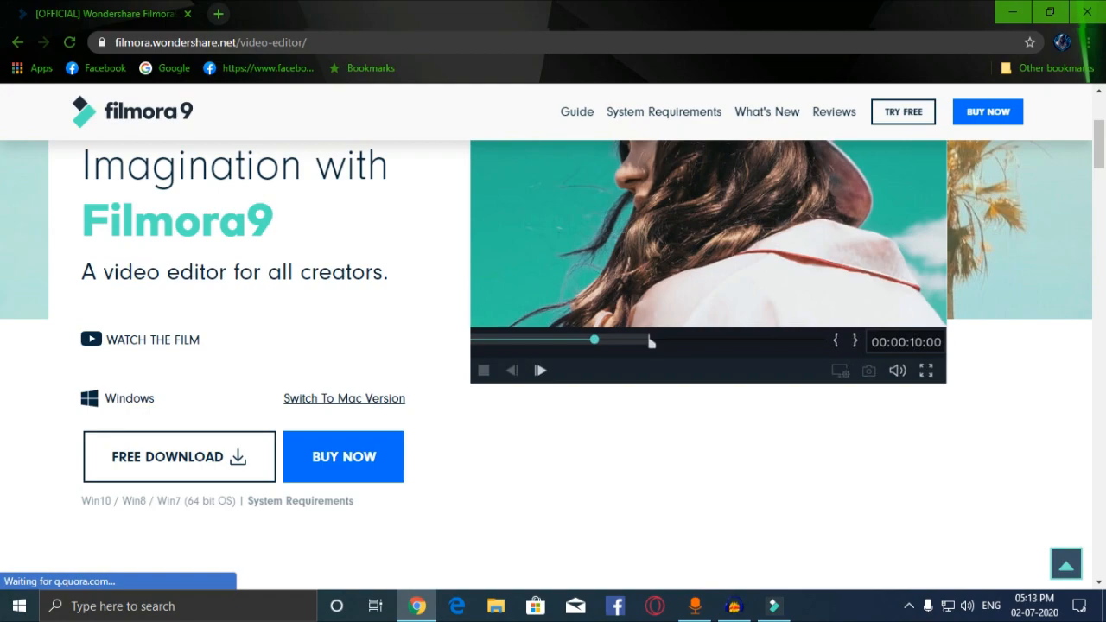
Step: Minimize Chrome and bring the Filmora9 editor forward on its new empty project
click(1012, 13)
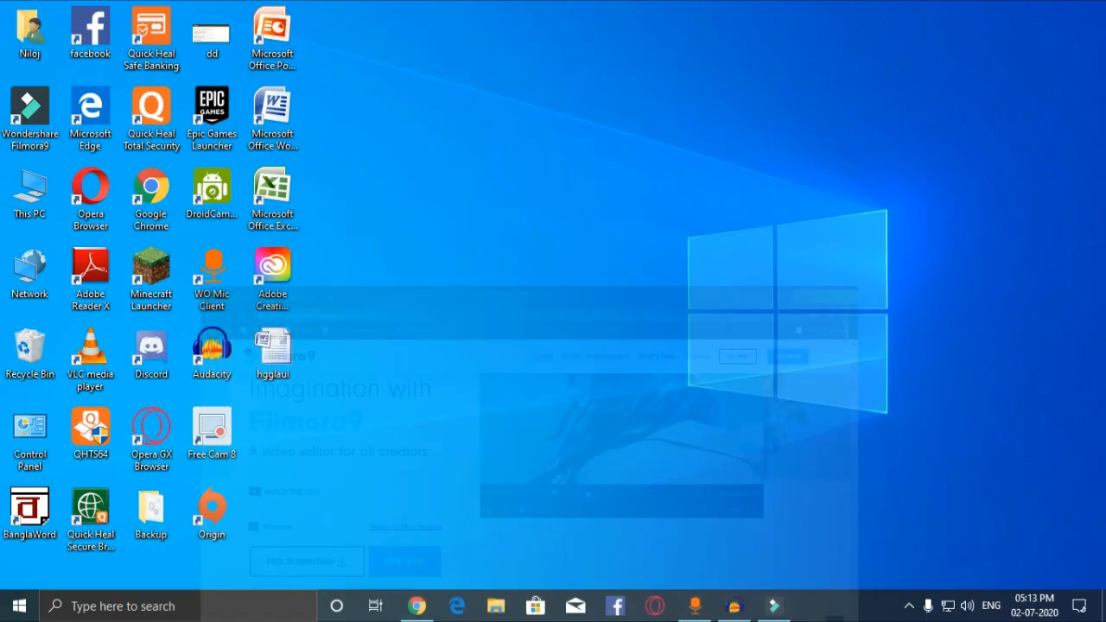
click(773, 605)
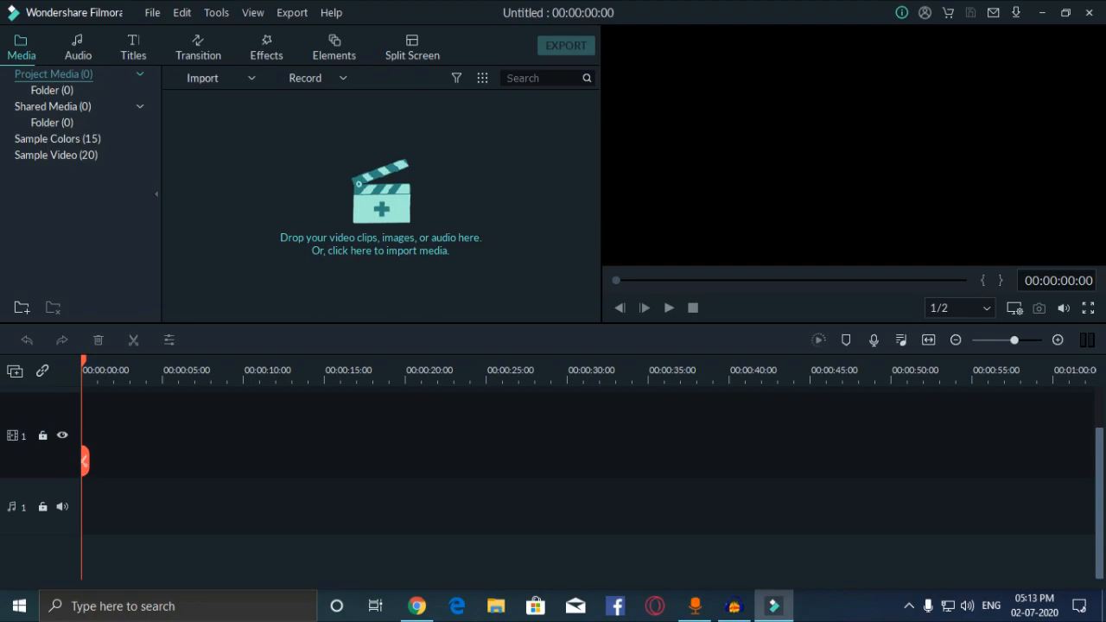
Step: Import Cat.mp4 and add it to the timeline, keeping 1920 x 1080 25fps project settings
click(202, 77)
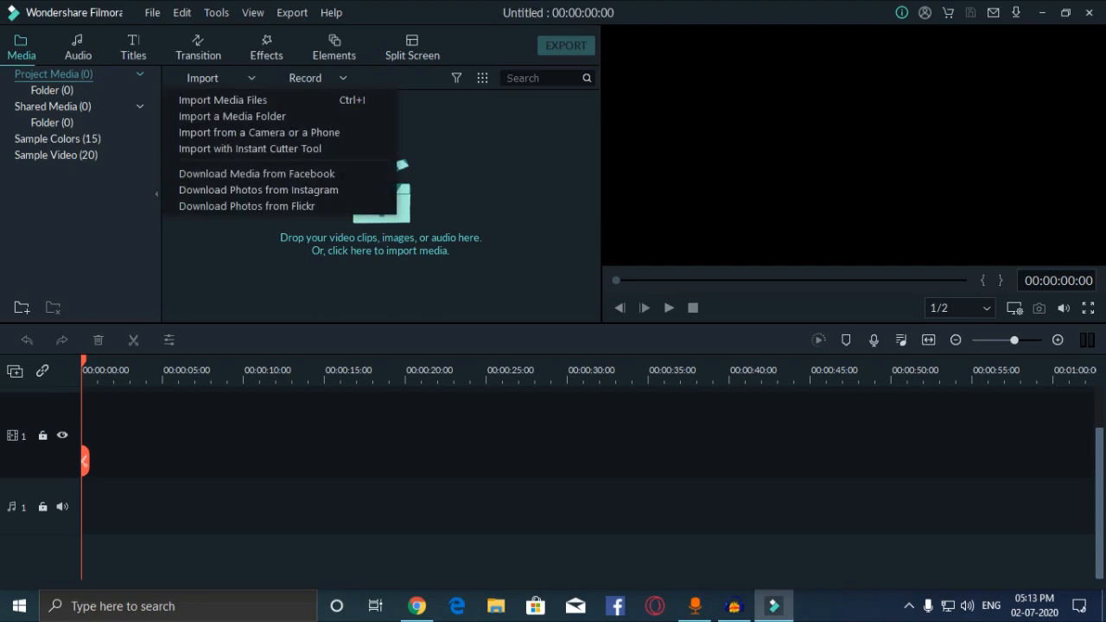
click(222, 99)
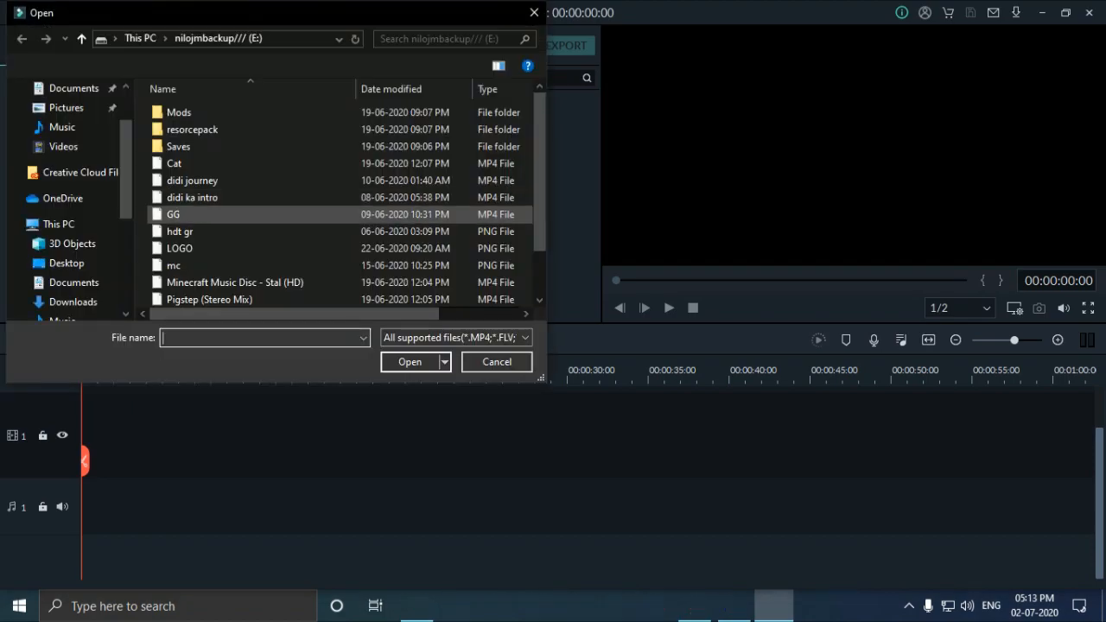
click(174, 163)
click(410, 362)
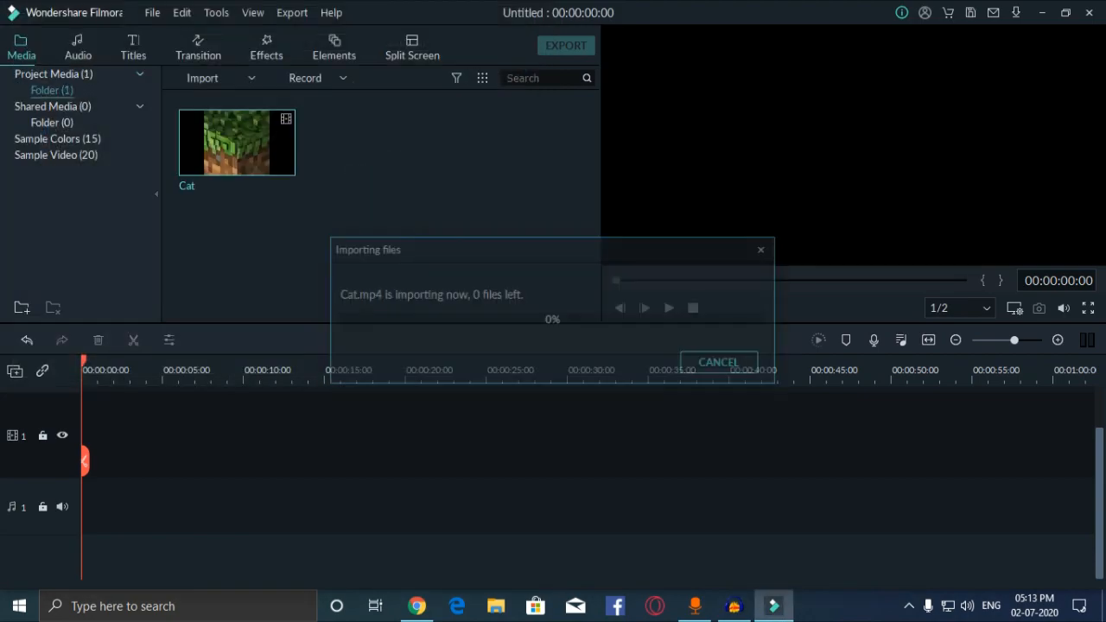
click(237, 142)
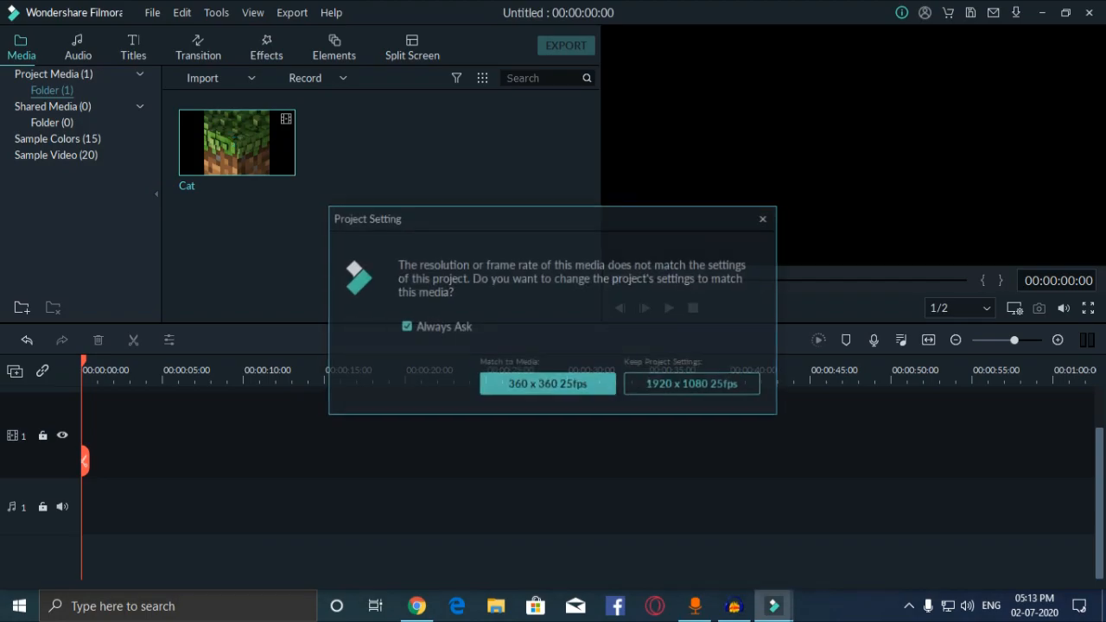
click(693, 385)
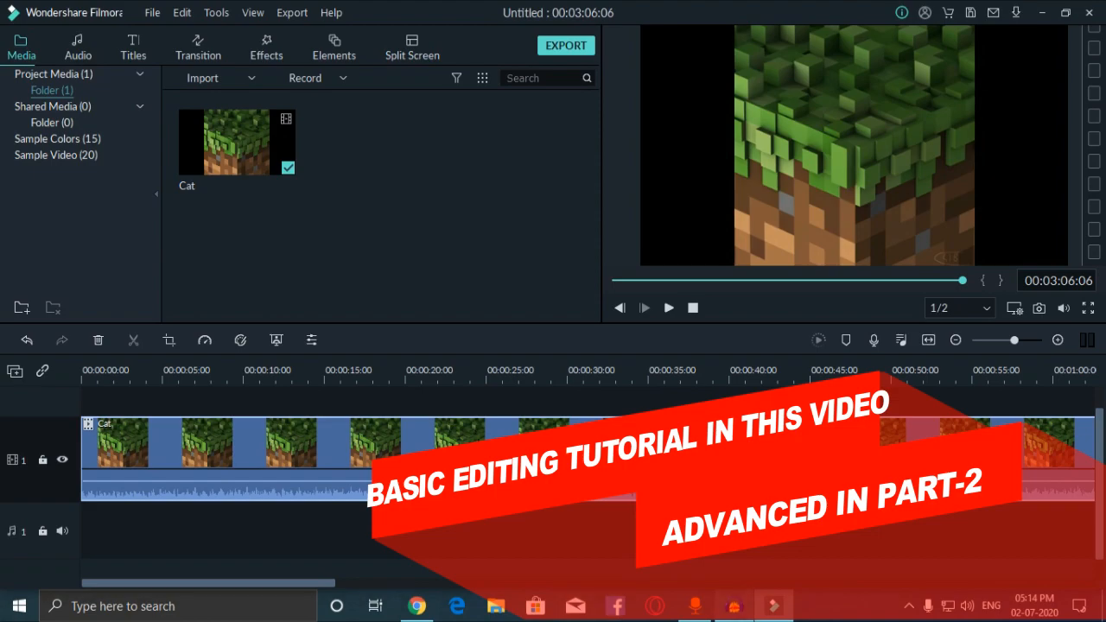
Step: Stop and hide the Audacity recording, then delete the Cat clip from the timeline
click(734, 606)
click(280, 73)
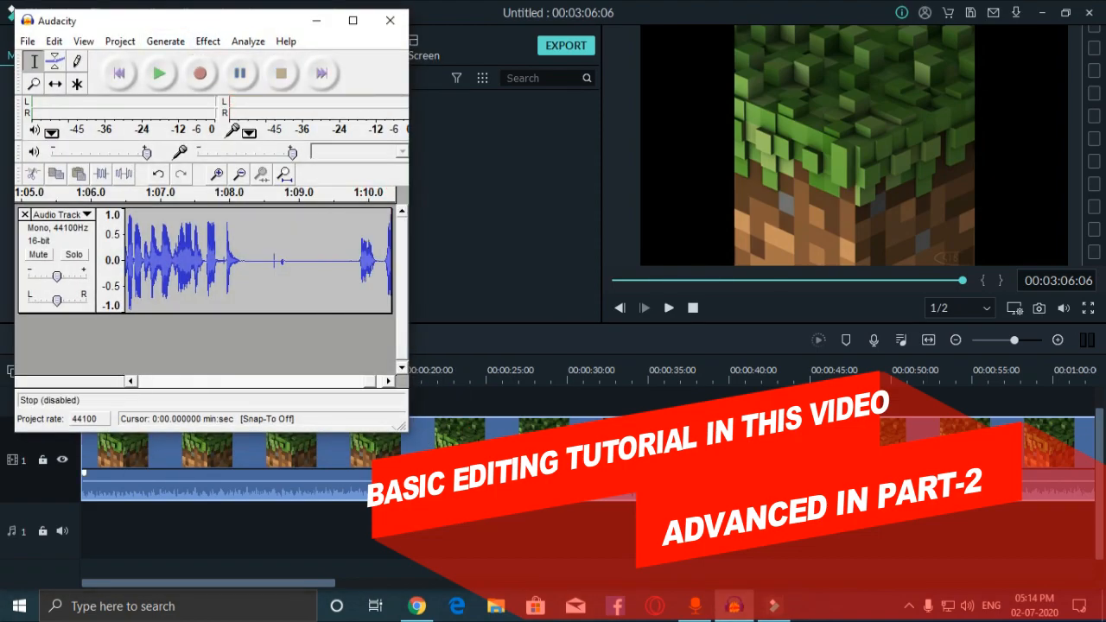
click(317, 20)
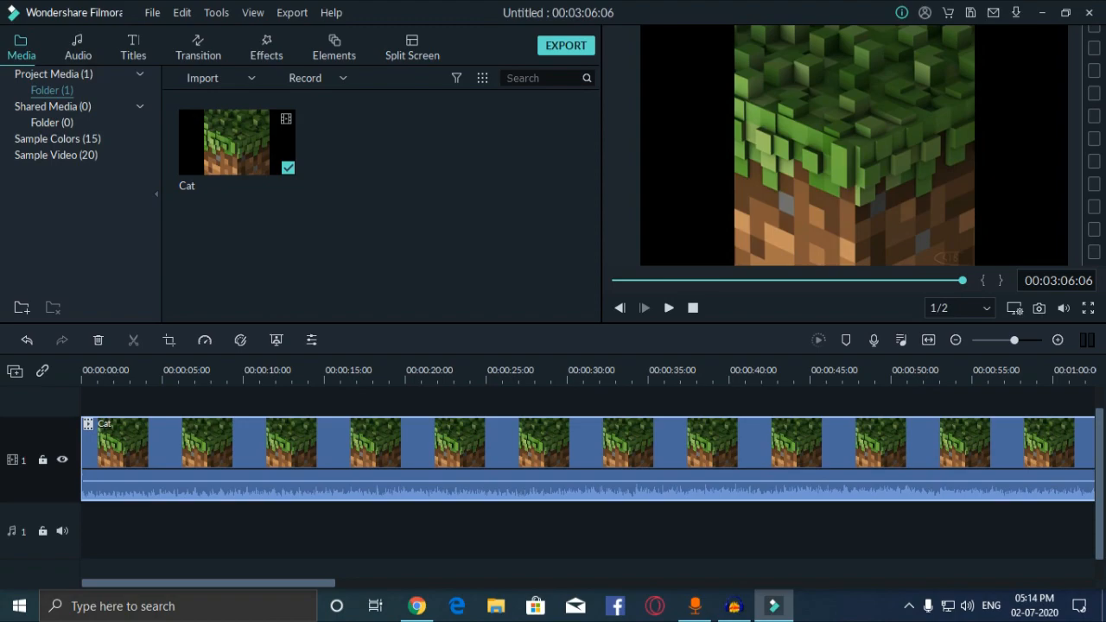
key(Delete)
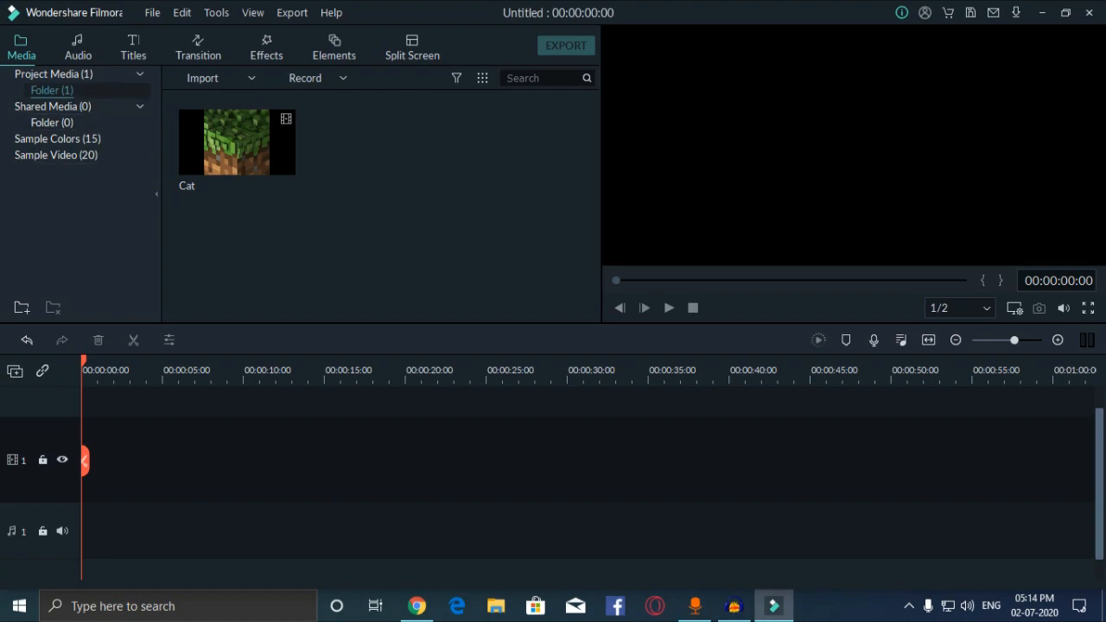
Step: Add sample clips Travel 01 through Travel 06 in order to the video track
click(53, 74)
click(55, 154)
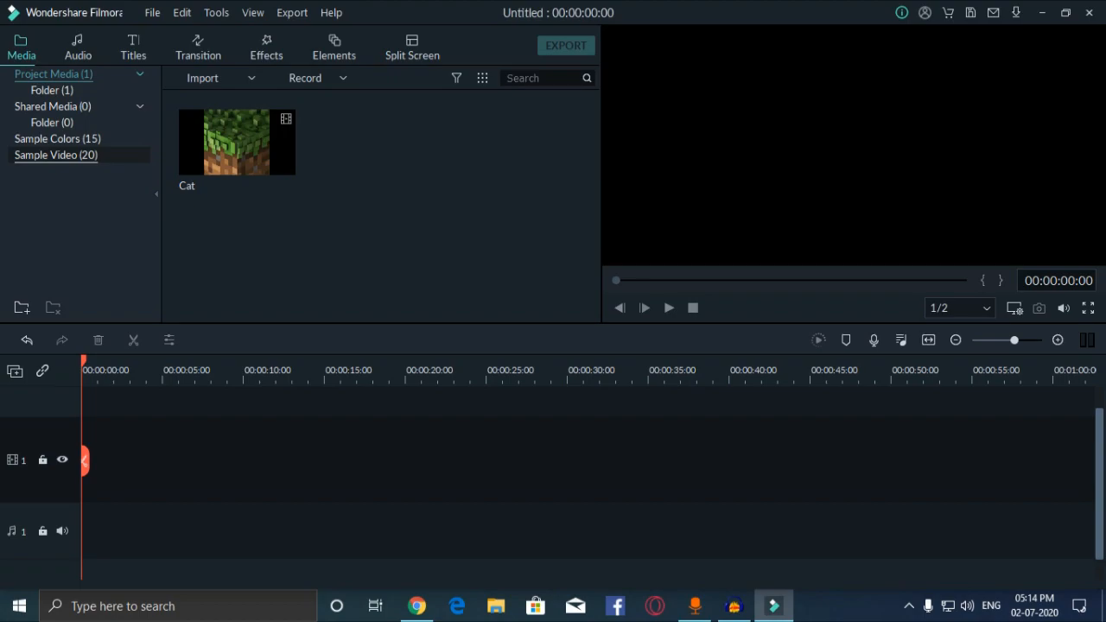
click(236, 142)
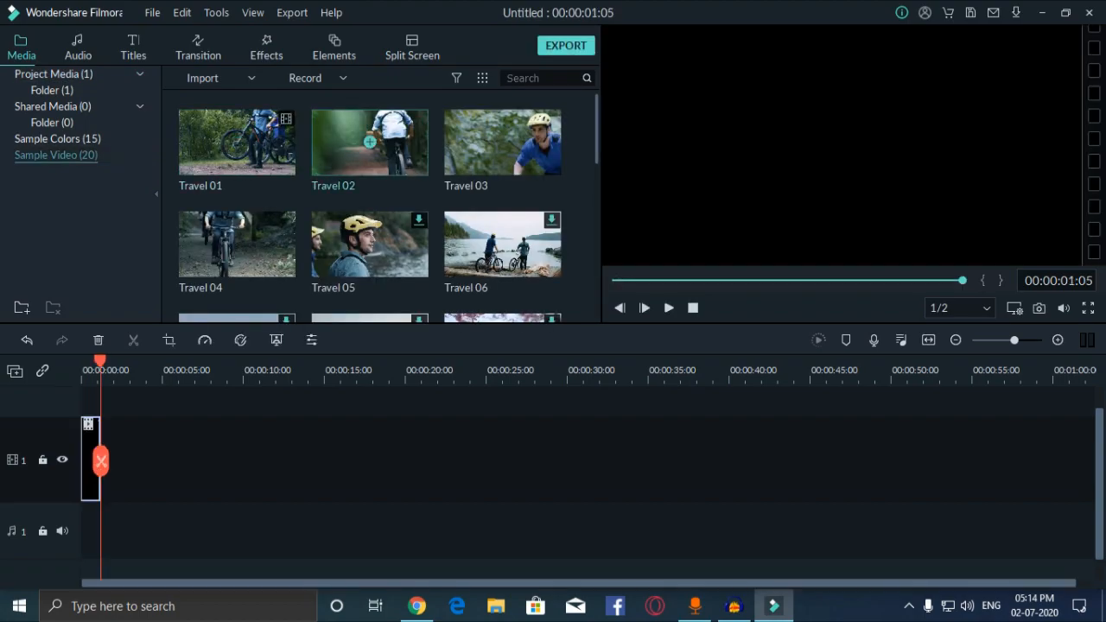
click(370, 141)
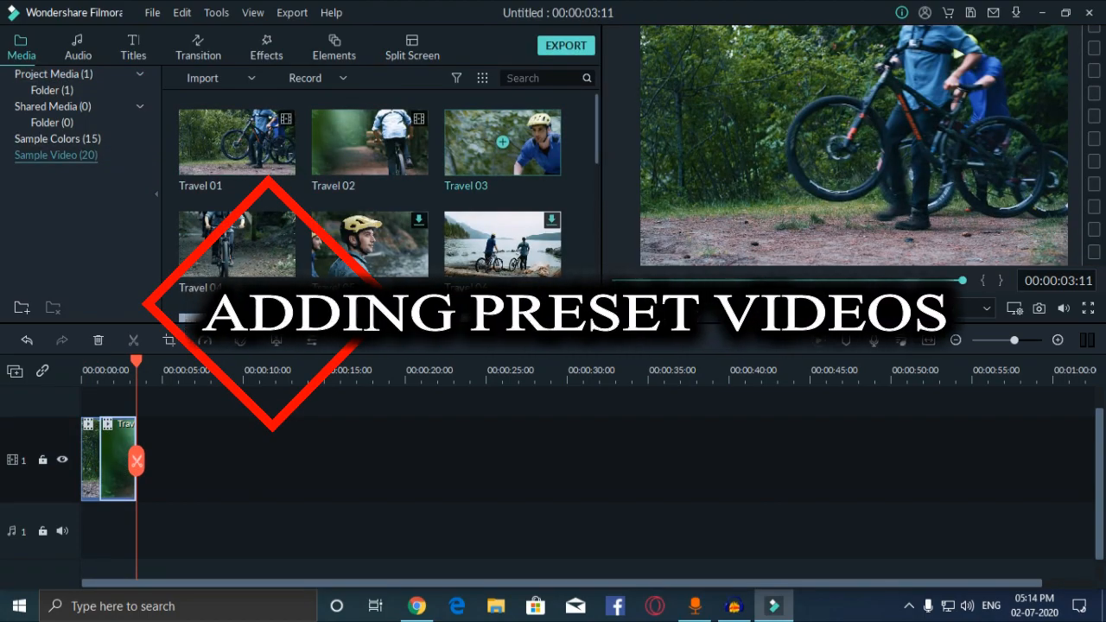
click(502, 142)
click(236, 244)
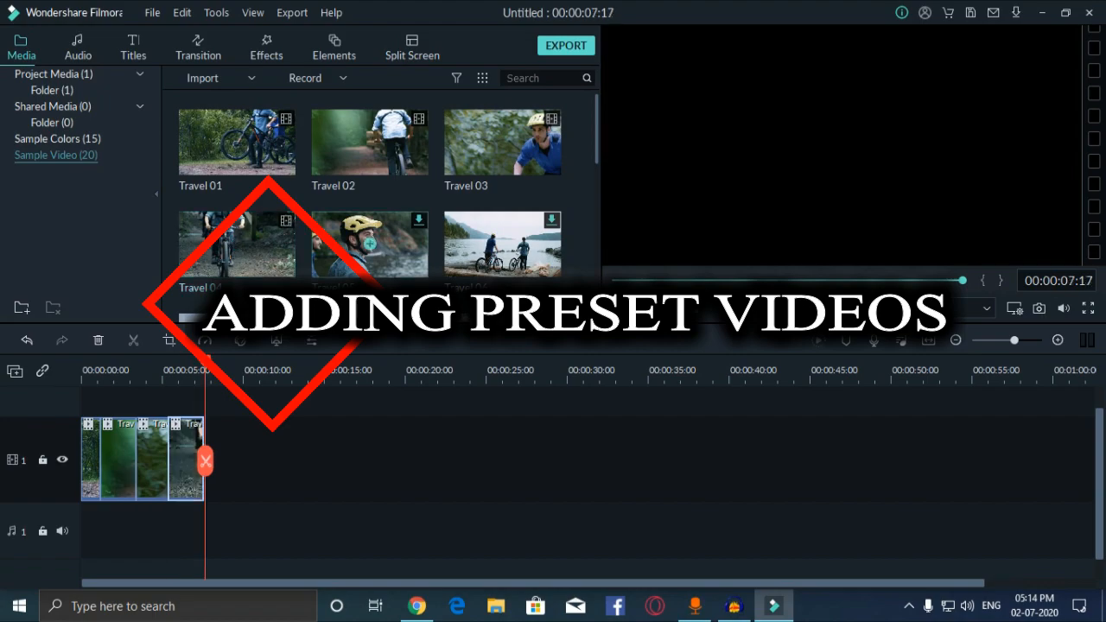
click(370, 243)
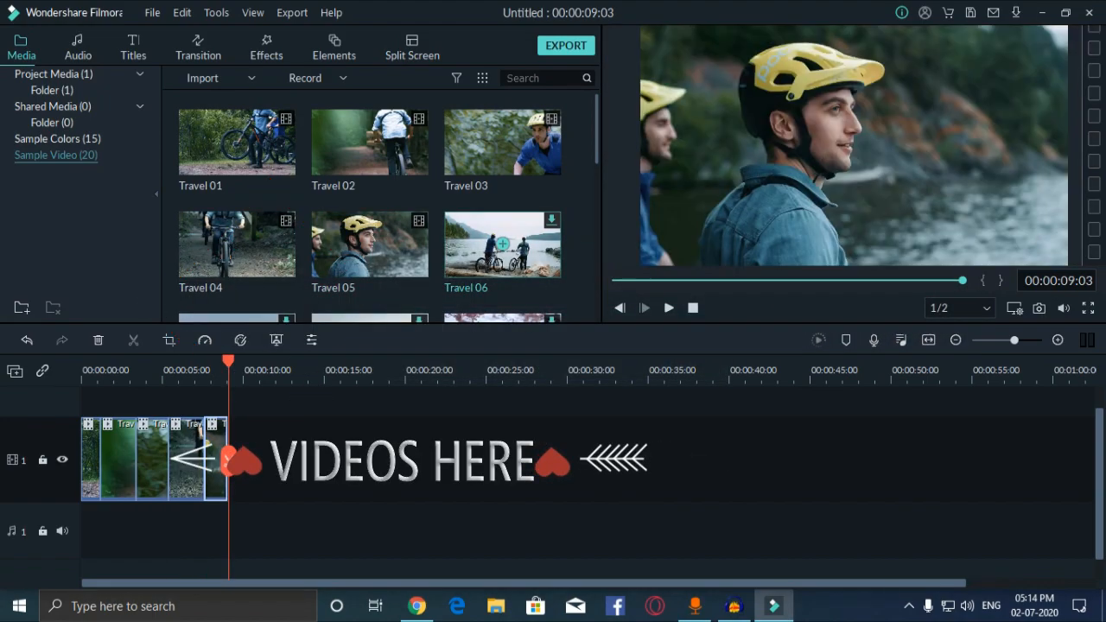
click(502, 243)
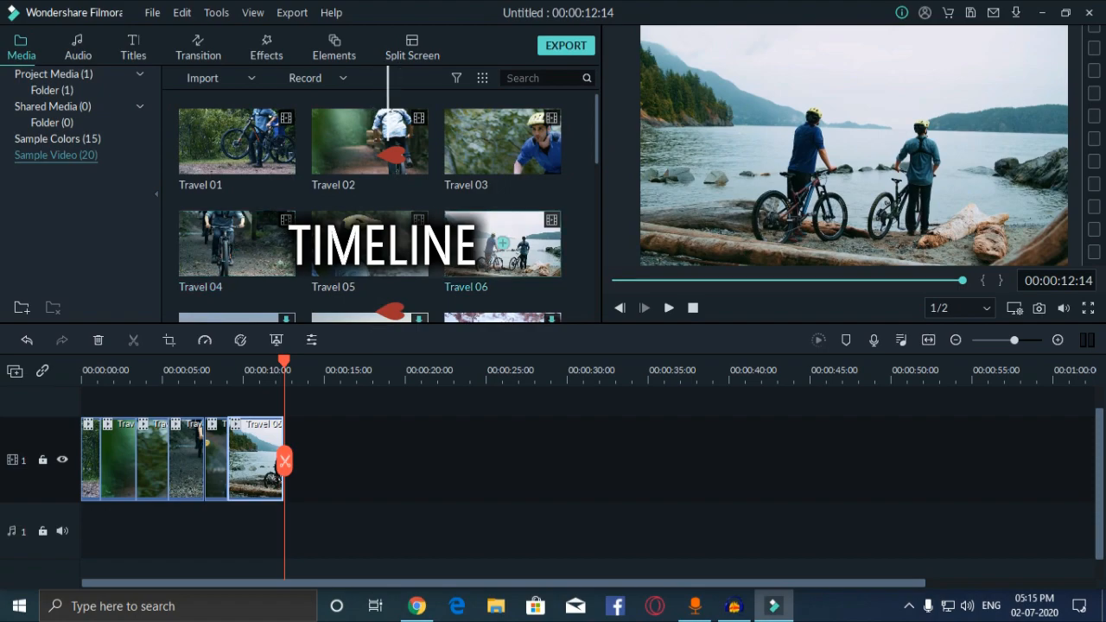
scroll(370, 219, down, 5)
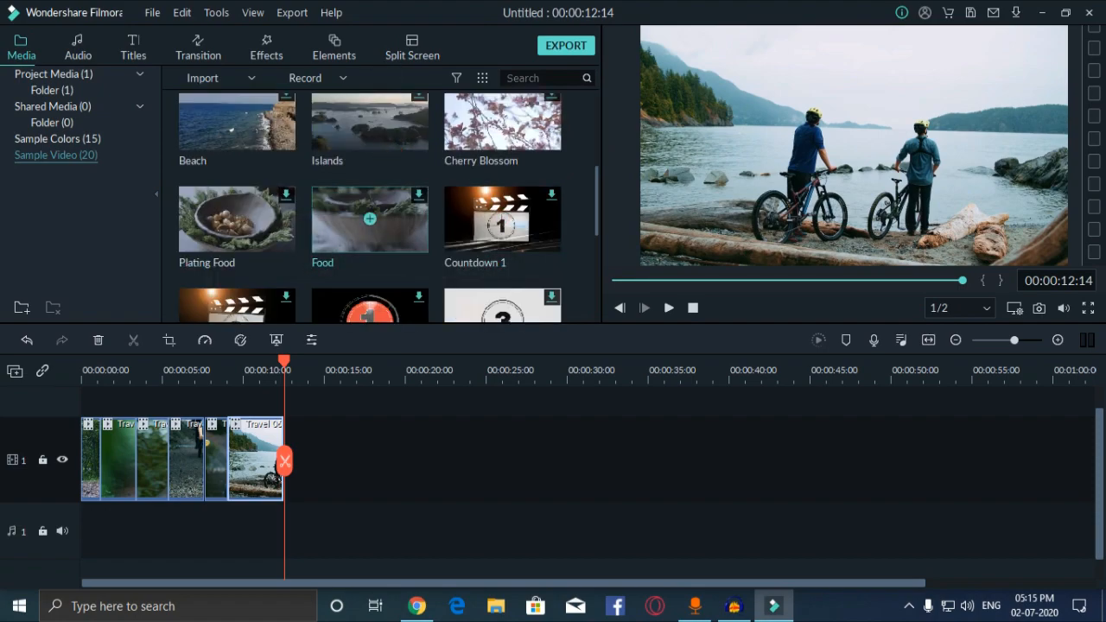
Step: Split the first travel clip at 00:00:00:12
key(Escape)
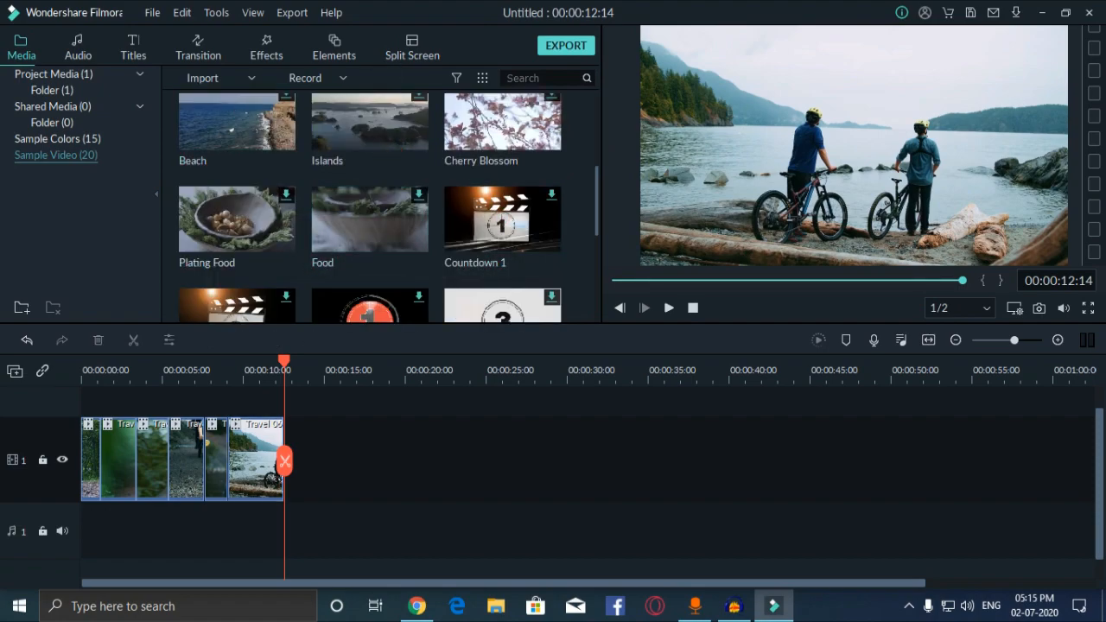
drag(284, 361, 81, 361)
key(space)
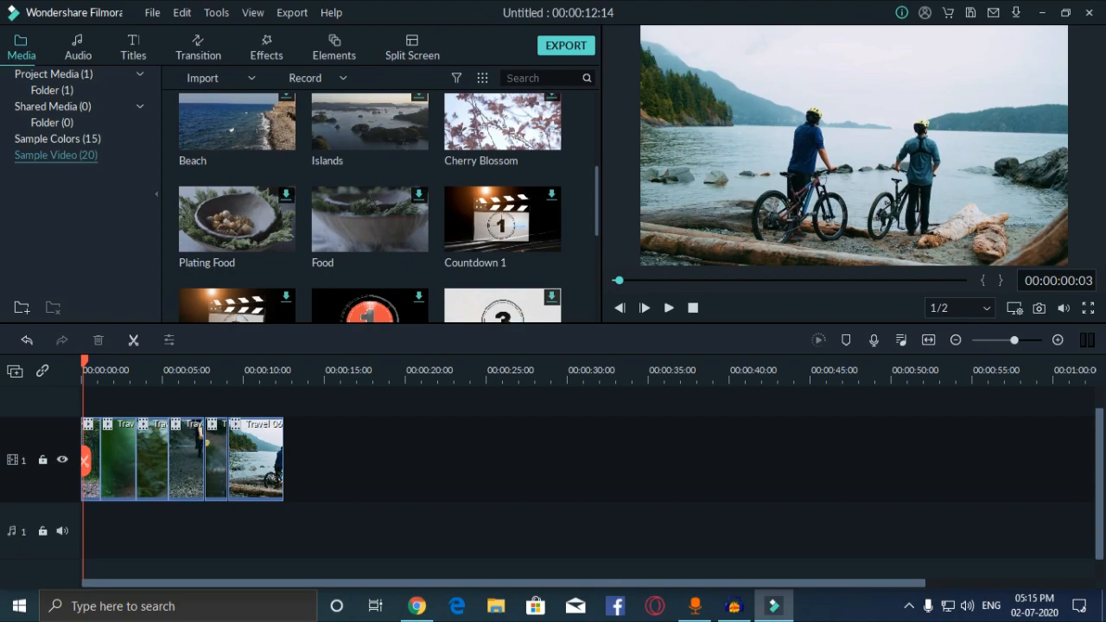
click(91, 460)
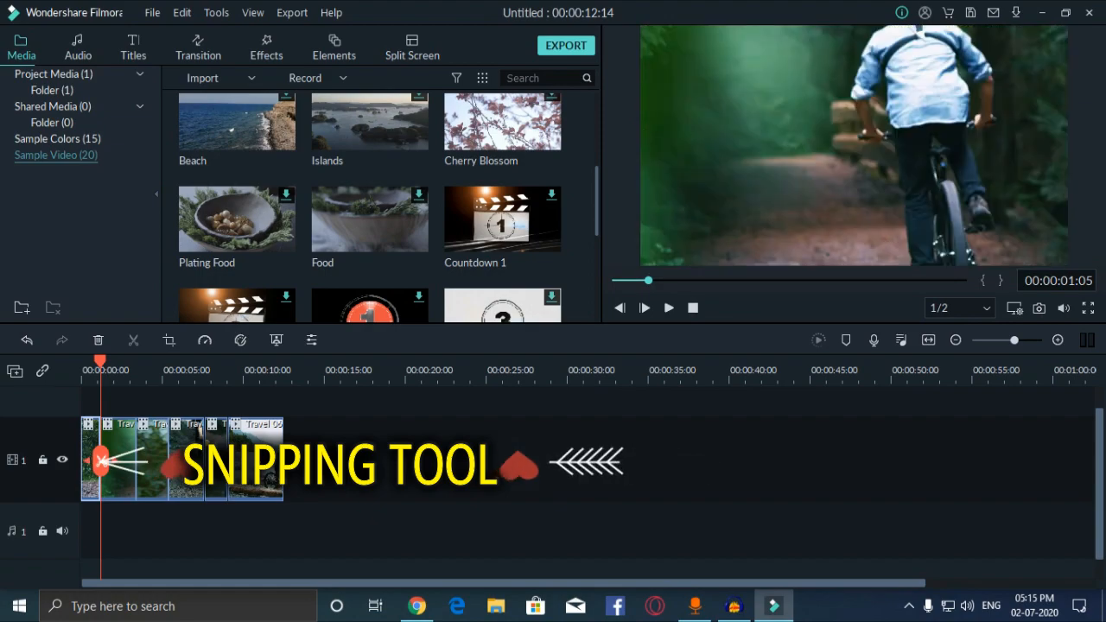
drag(100, 362, 88, 361)
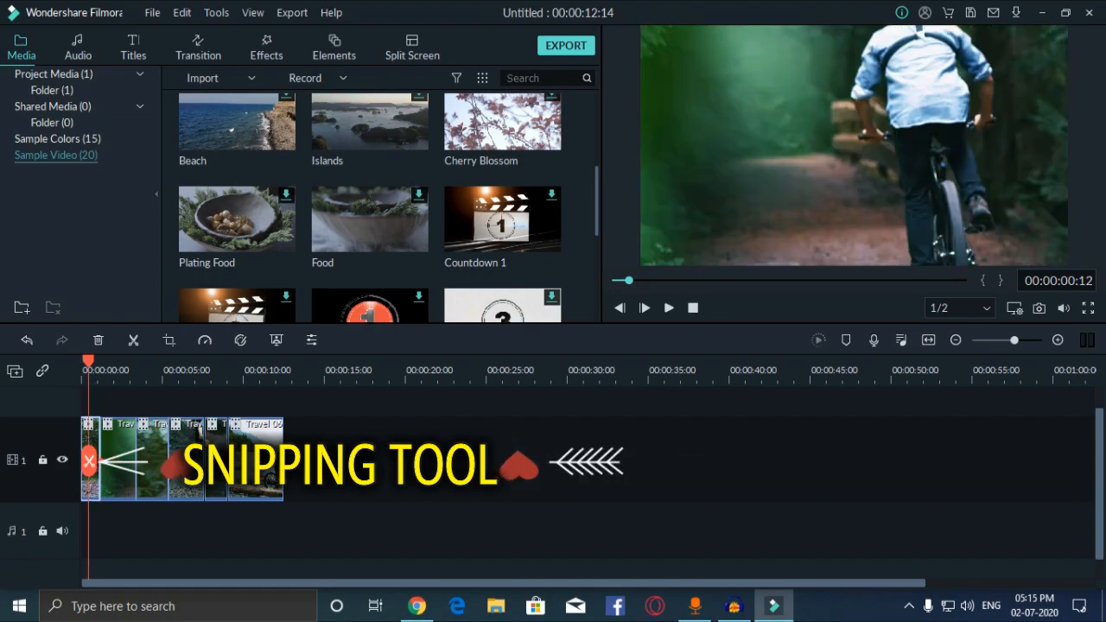
click(89, 462)
Step: Move the travel clips rightward along the track, leaving gaps, with Travel 06 near 00:00:15
drag(256, 458, 360, 458)
mouse_move(215, 458)
mouse_down()
mouse_move(275, 458)
mouse_move(205, 458)
mouse_move(222, 458)
mouse_up()
drag(152, 458, 185, 458)
click(118, 458)
mouse_move(118, 458)
mouse_down()
mouse_move(150, 458)
mouse_move(96, 458)
mouse_move(108, 458)
mouse_up()
key(Escape)
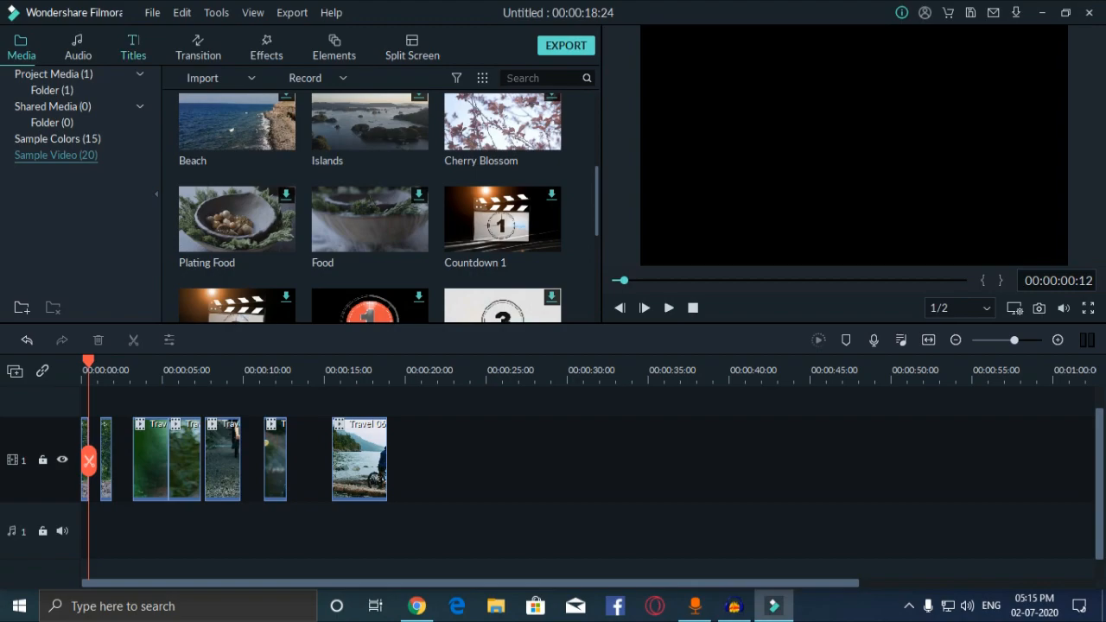
Step: Place the Opener 3 title from the Openers category at the timeline's start
click(133, 48)
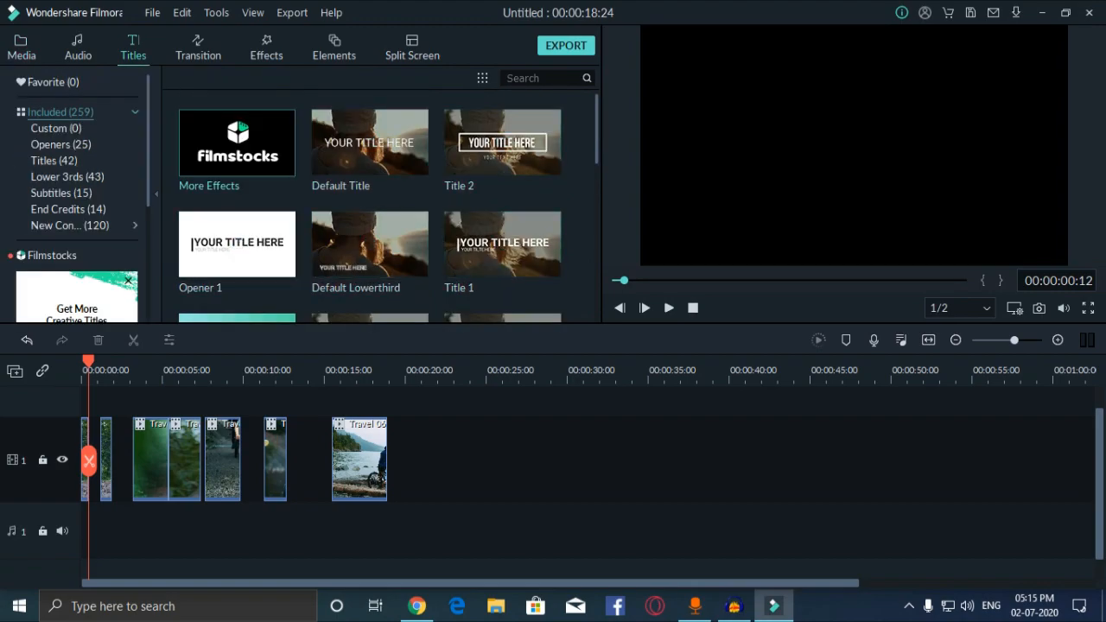
click(55, 128)
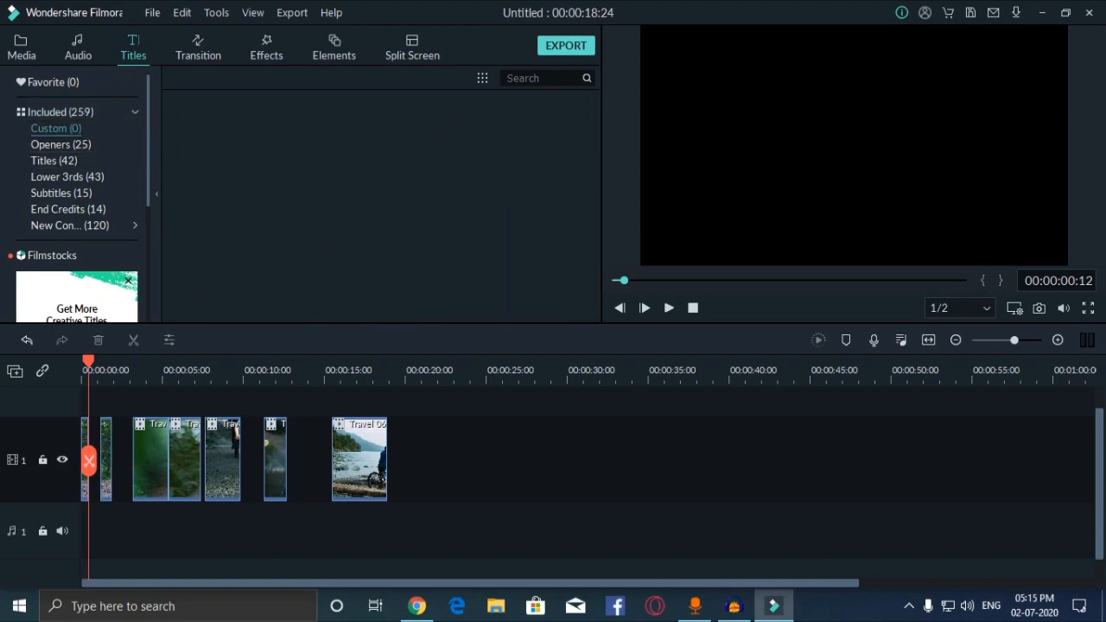
click(60, 144)
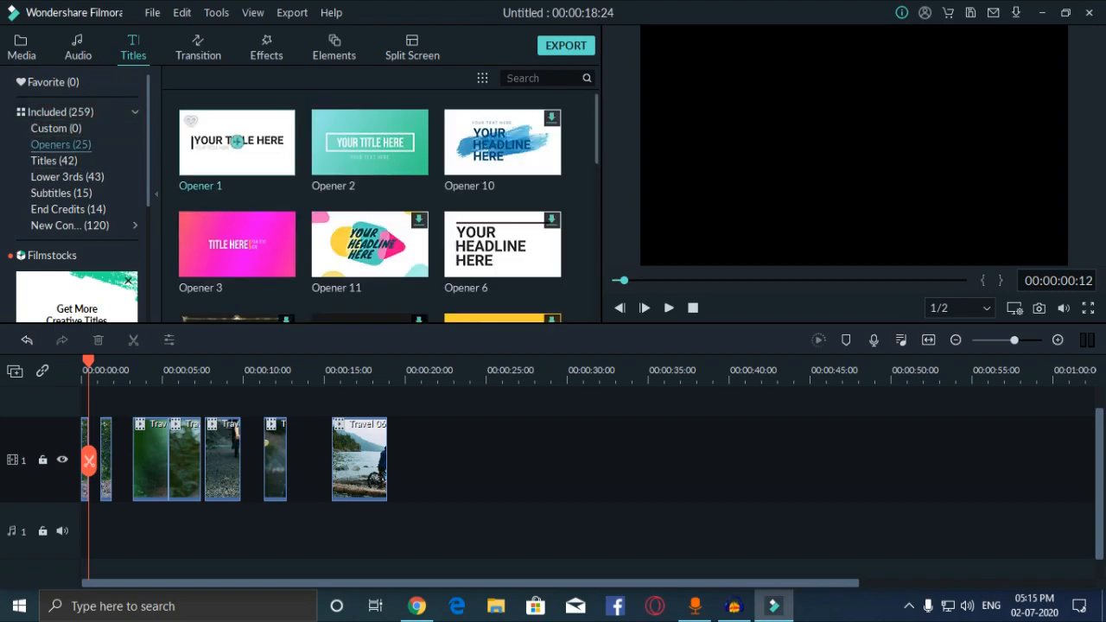
mouse_move(238, 244)
drag(238, 244, 121, 459)
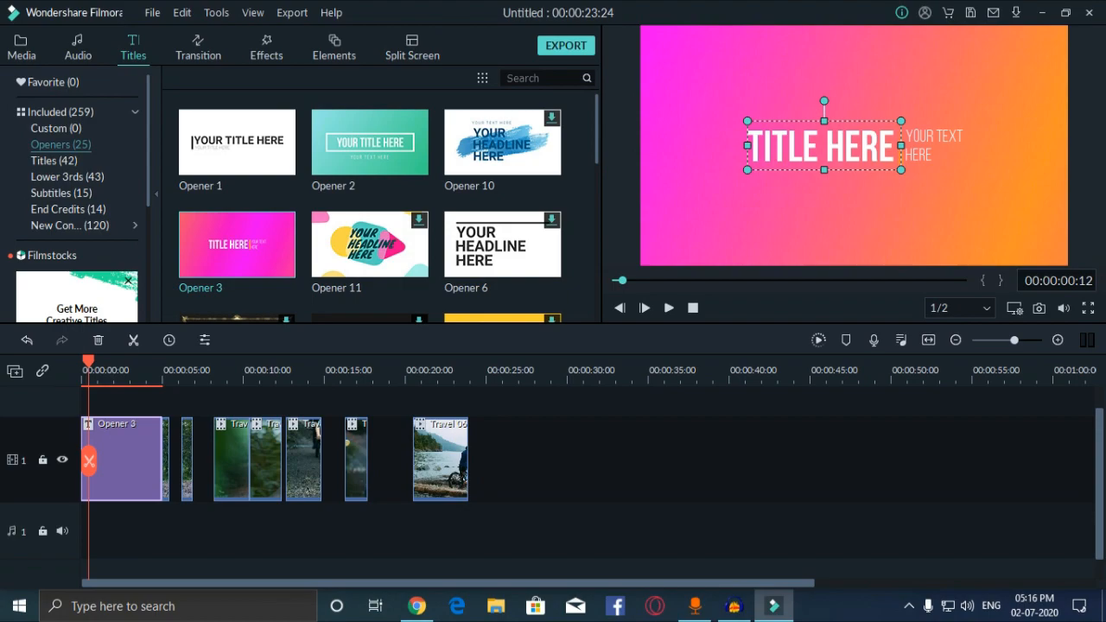
Step: Replace the title's TITLE HERE line with 'SAMPLE TEXT' and shift it slightly left
double_click(121, 460)
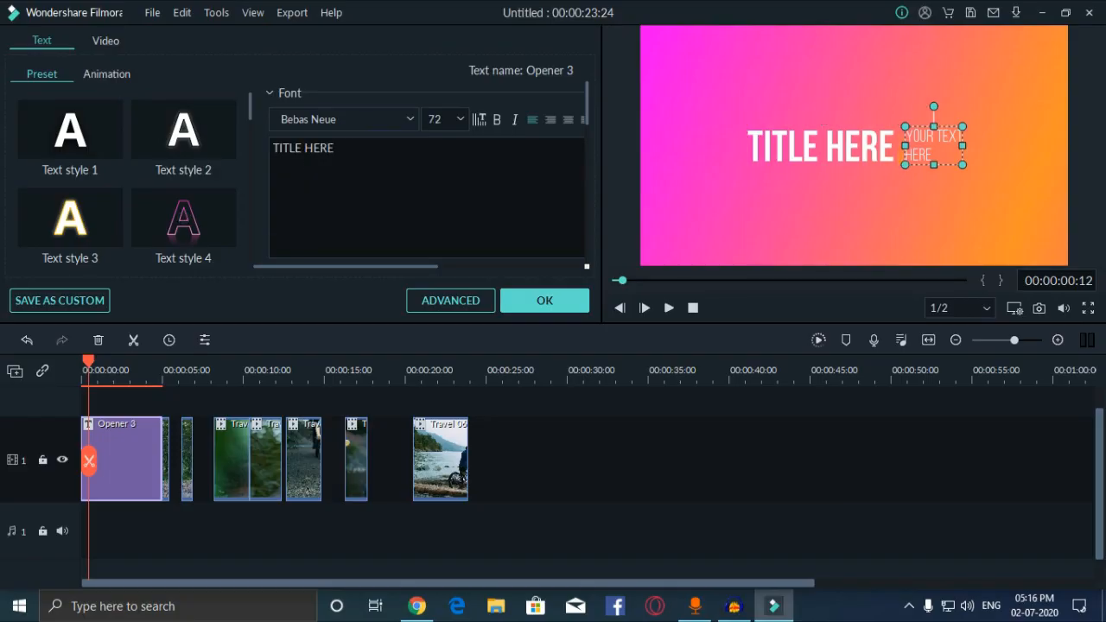
key(shift+Left)
key(shift+Left)
key(shift+Left)
key(shift+Left)
key(shift+Left)
key(shift+Left)
key(shift+Left)
key(shift+Left)
key(shift+Left)
key(shift+Left)
key(BackSpace)
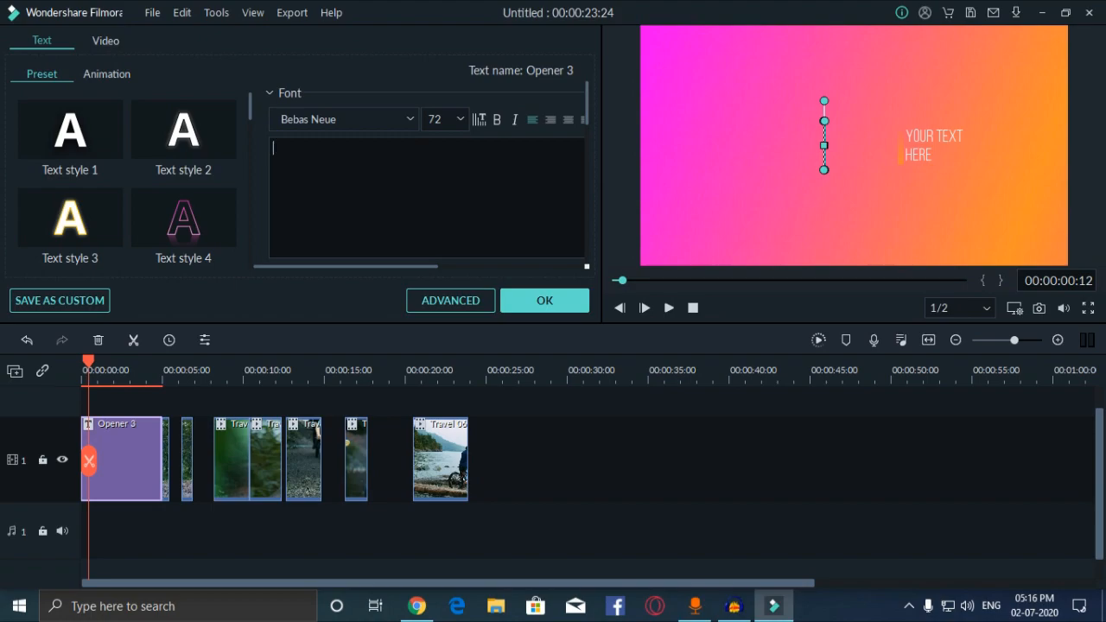
text(sa,ple text)
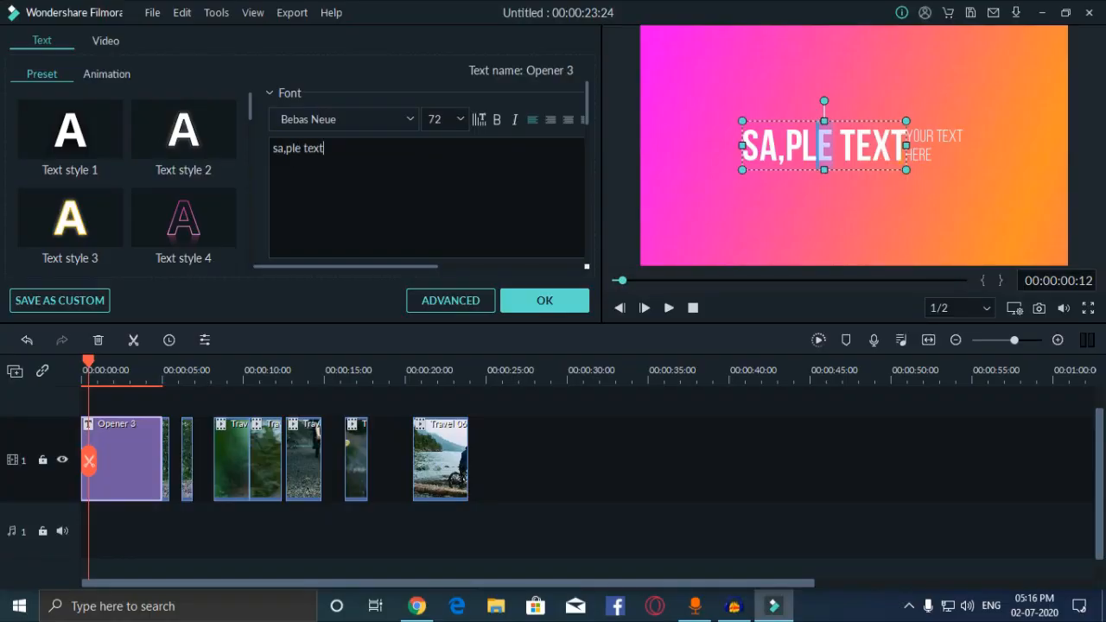
key(BackSpace)
text(m)
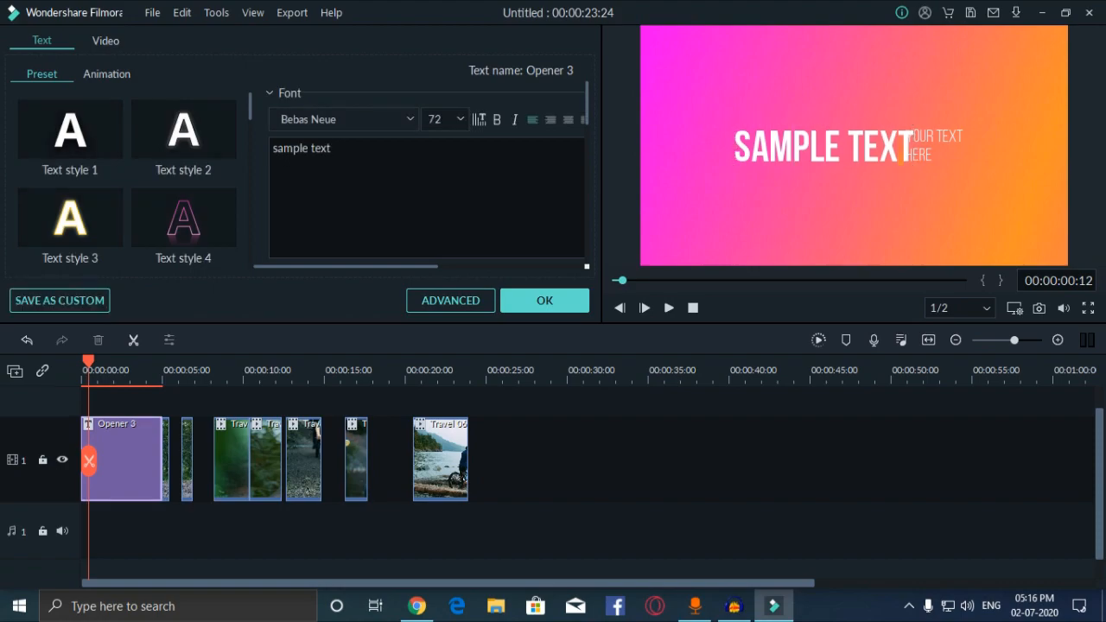
drag(915, 154, 893, 158)
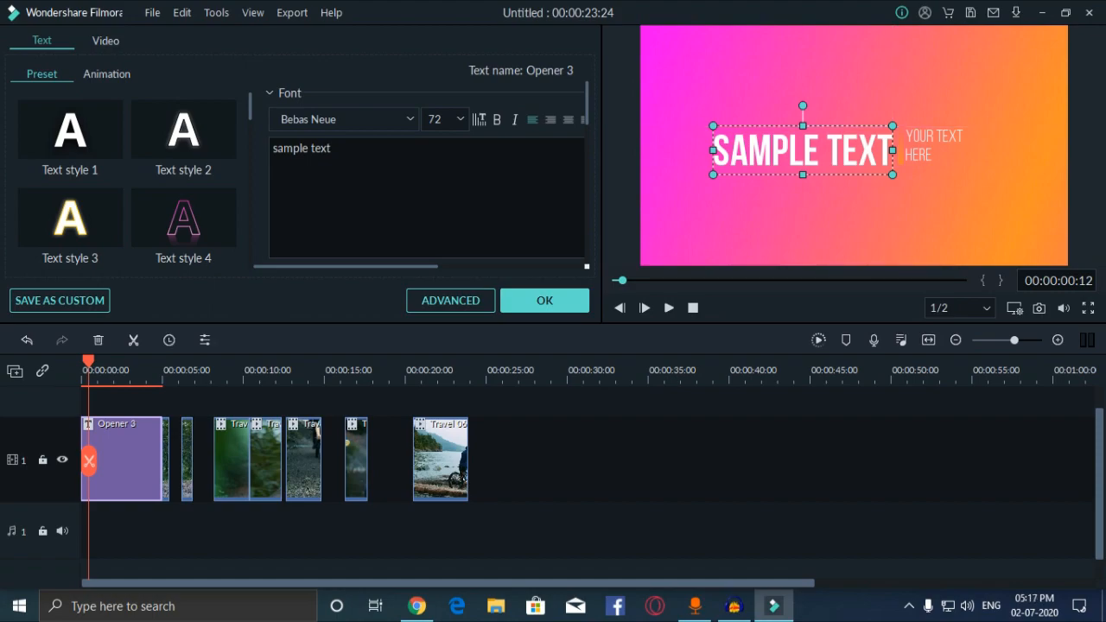
Step: Replace YOUR TEXT HERE with the person's full name, breaking the surname onto a second line
click(921, 152)
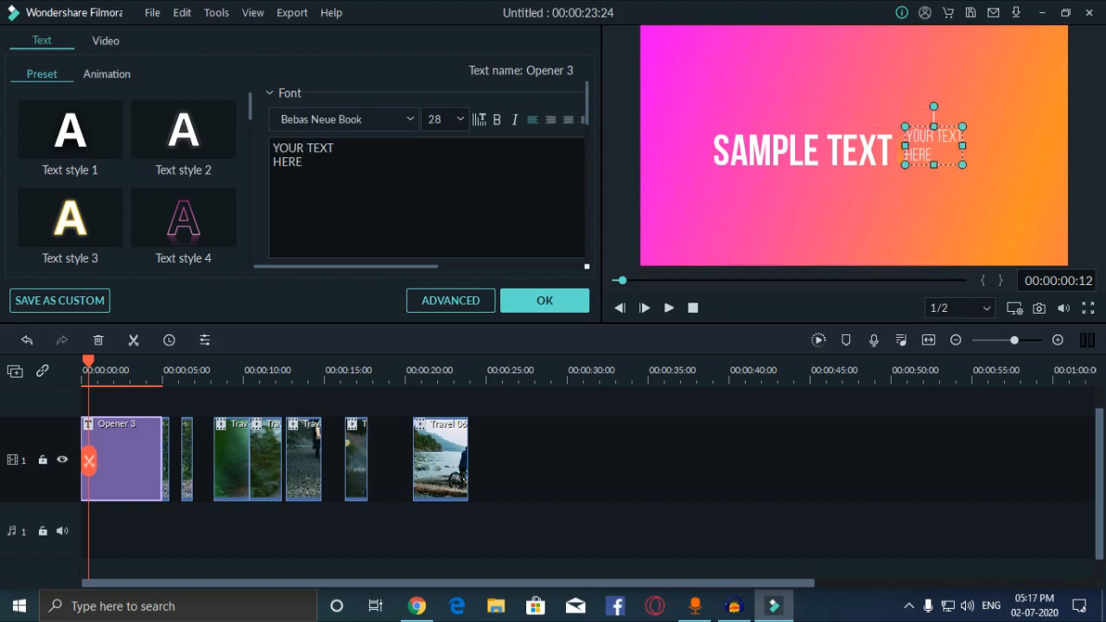
drag(302, 163, 273, 147)
key(BackSpace)
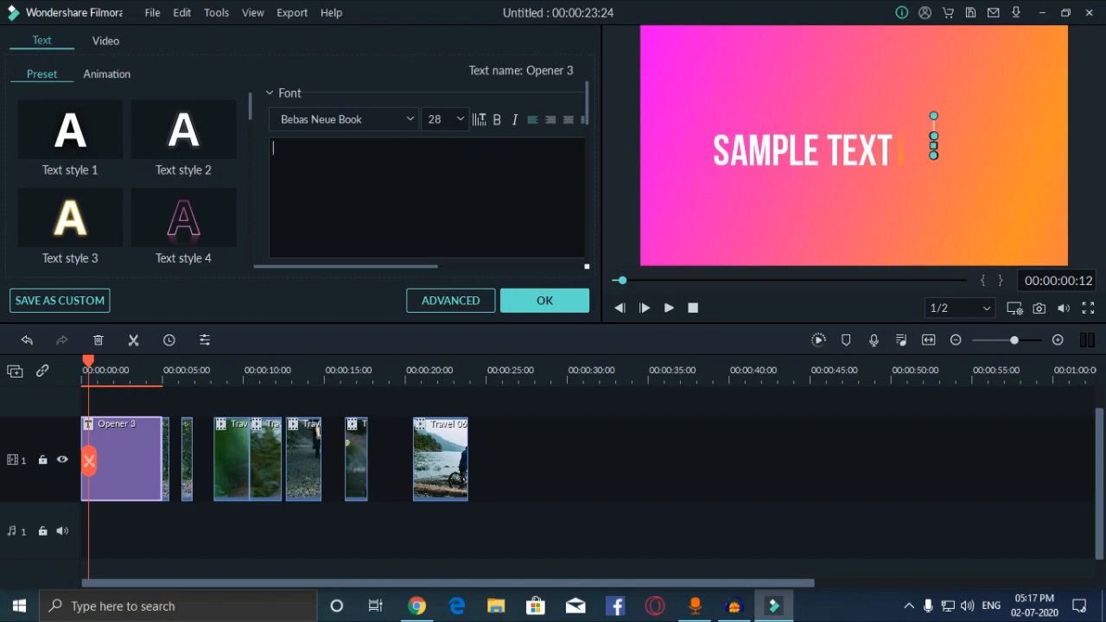
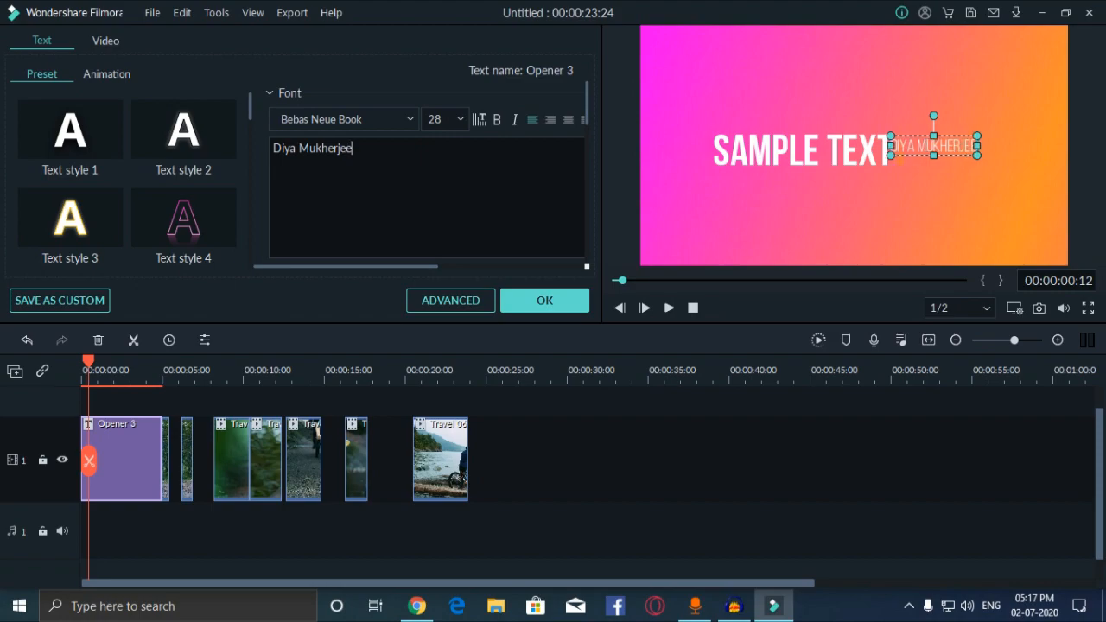
key(Left)
key(Left)
key(Left)
key(Left)
key(Left)
key(Left)
key(Left)
key(Left)
key(Left)
key(Return)
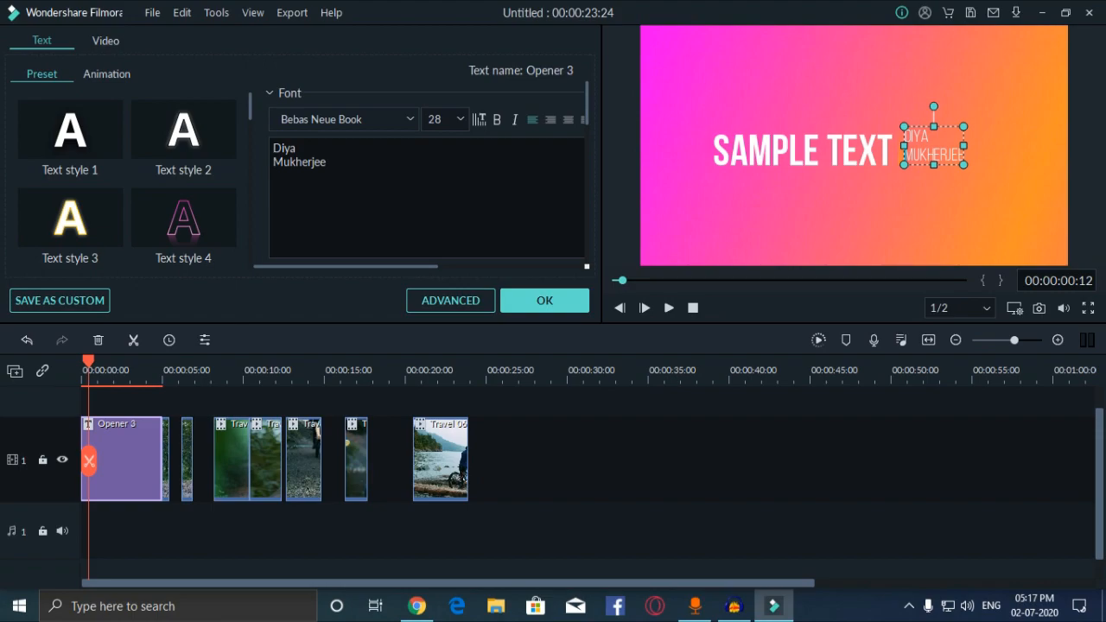
Step: Tilt the name box slightly clockwise, nudge it left, and move the playhead to the end
drag(933, 106, 937, 106)
drag(934, 145, 926, 147)
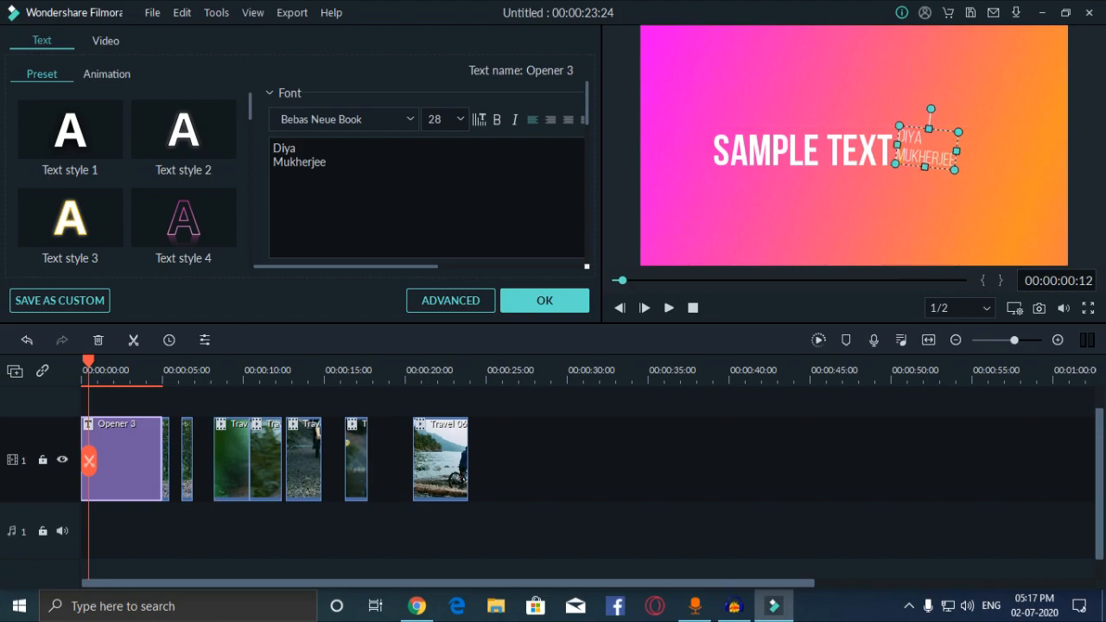
click(901, 161)
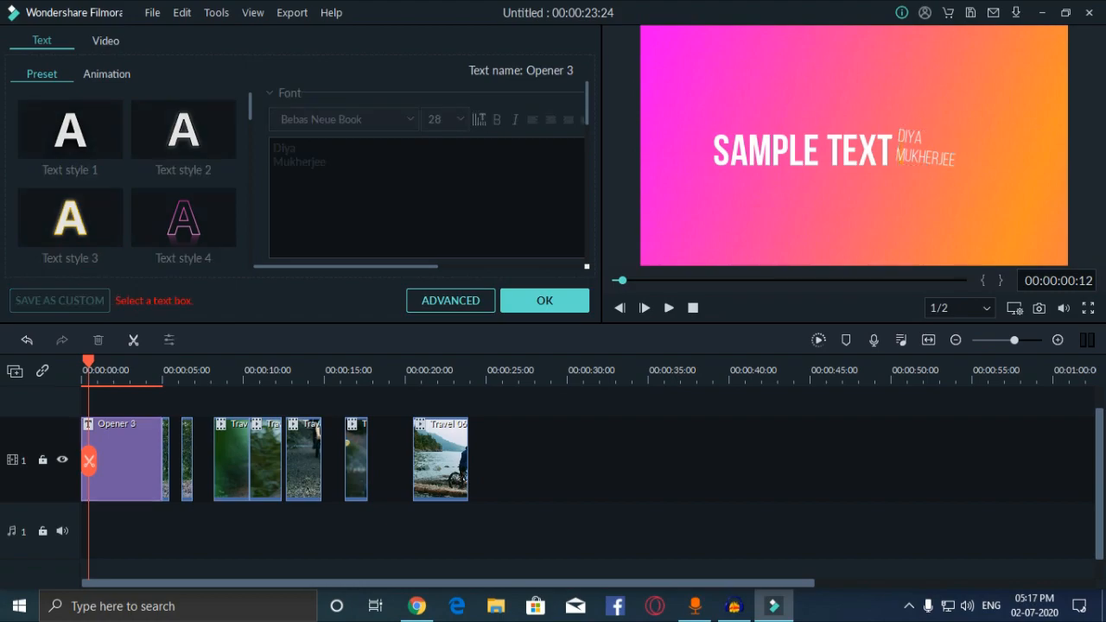
drag(88, 363, 471, 363)
Step: Confirm the title edits and import the GG video into the project media
click(544, 300)
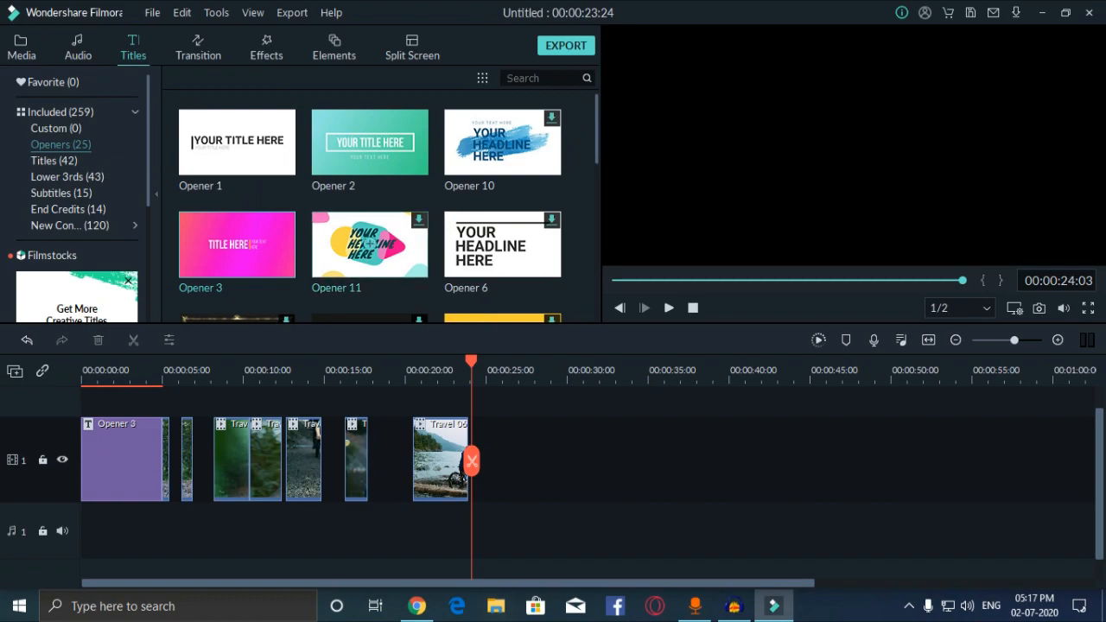
click(21, 47)
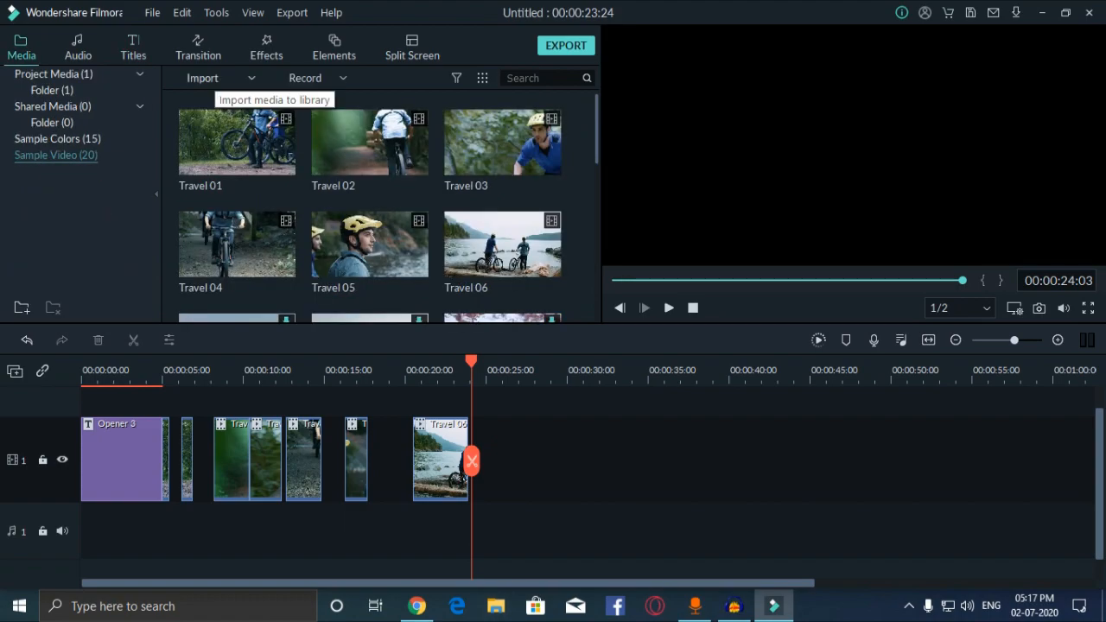
click(207, 78)
click(223, 100)
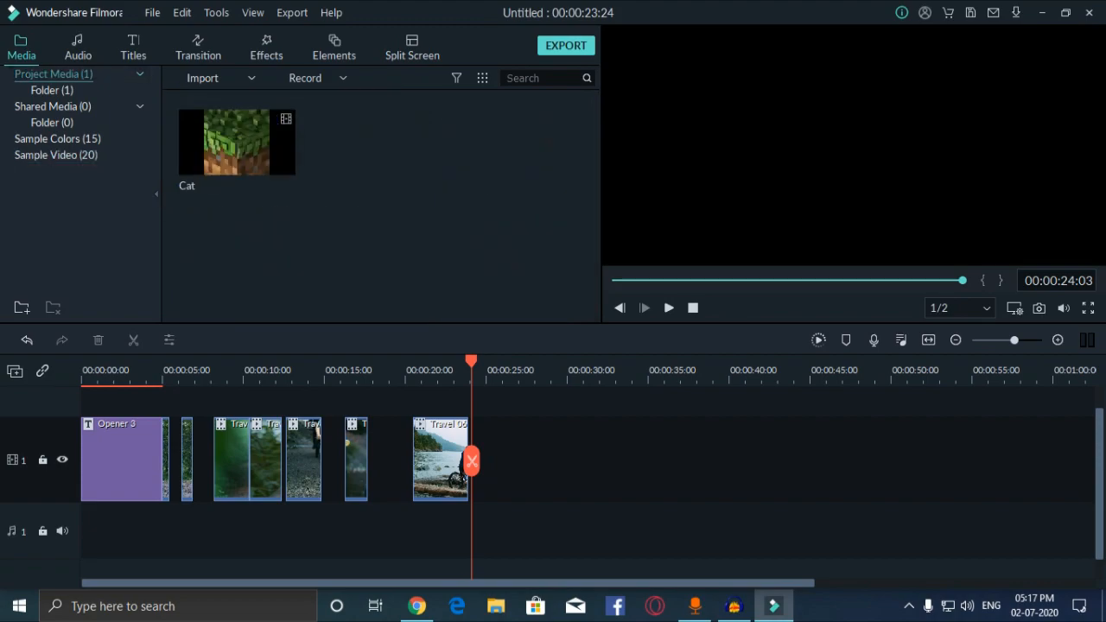
click(208, 79)
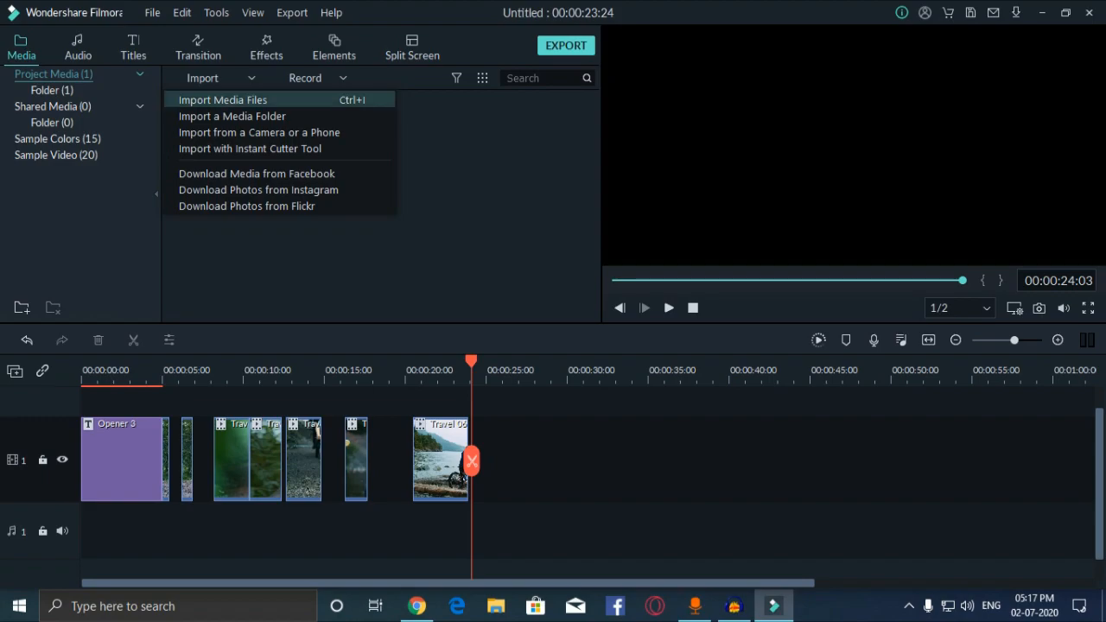
click(222, 101)
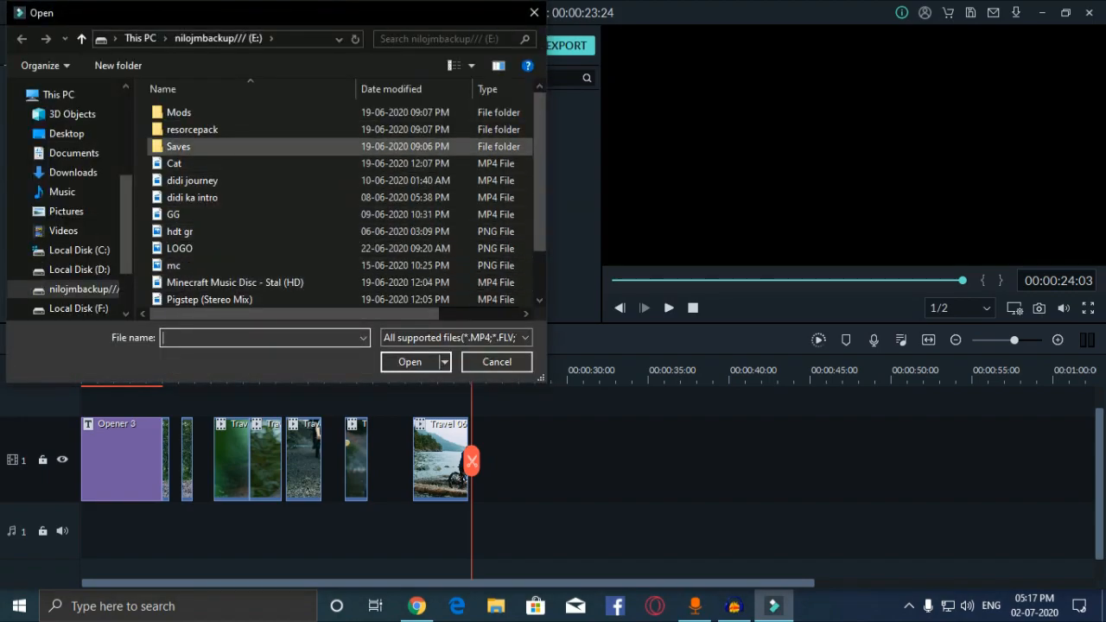
click(173, 215)
click(410, 362)
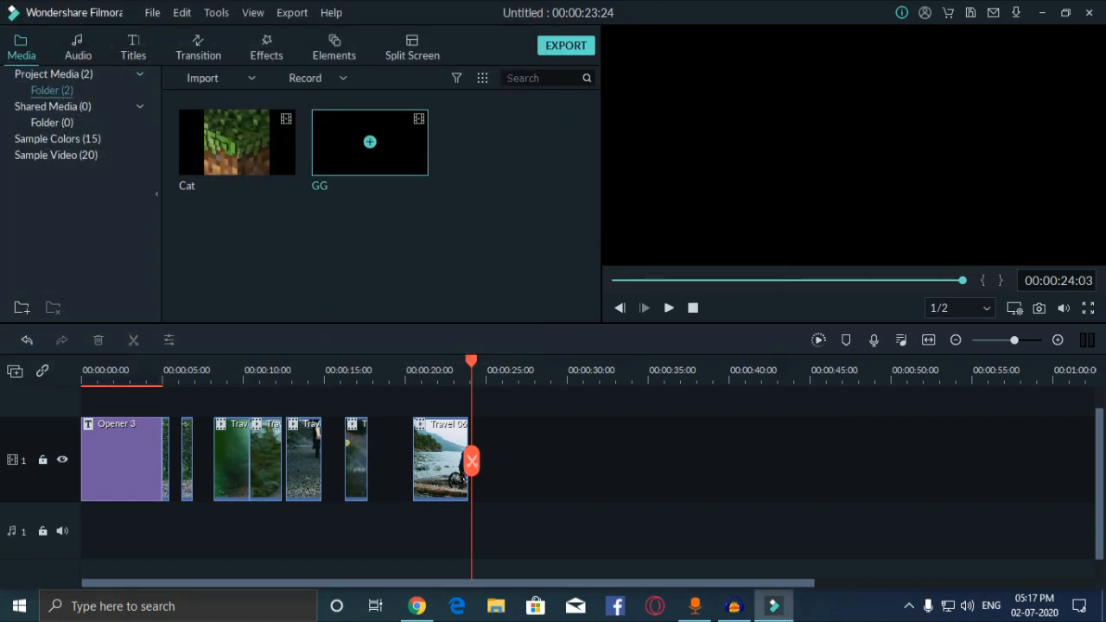
Step: Append GG, then slide Travel 06, the other clips and GG left to close every gap
click(370, 141)
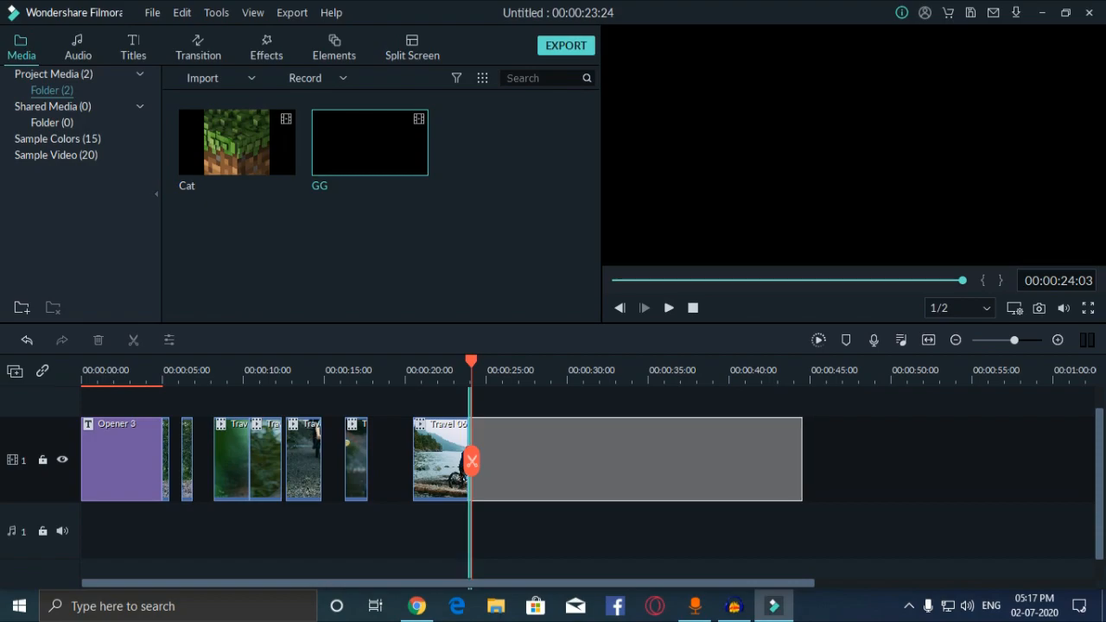
drag(461, 477, 373, 477)
drag(187, 477, 174, 477)
drag(220, 477, 183, 477)
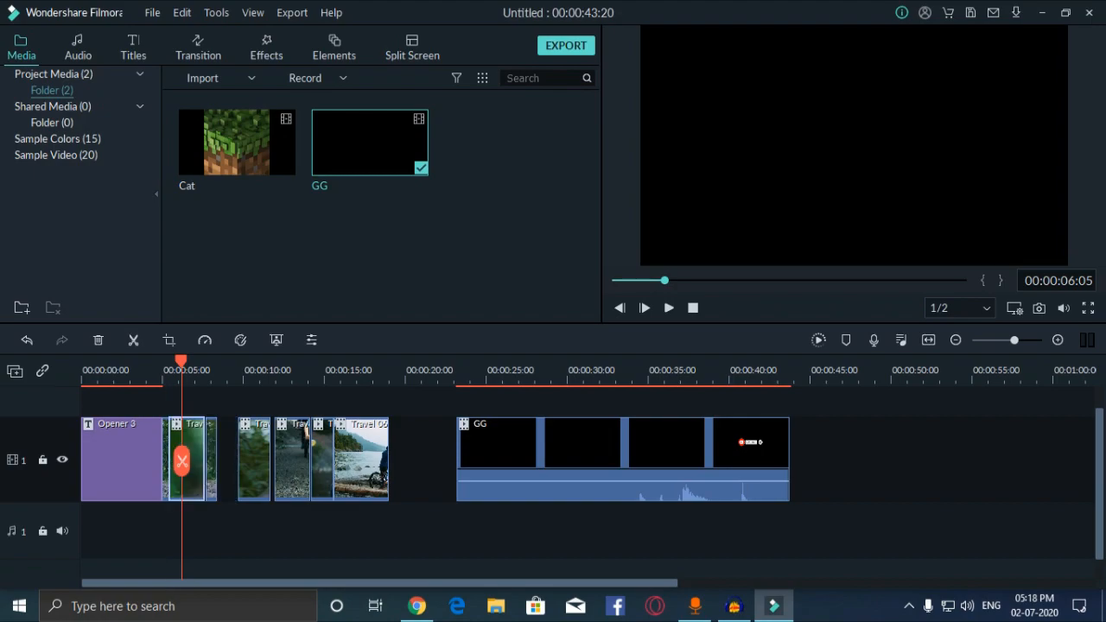
click(423, 460)
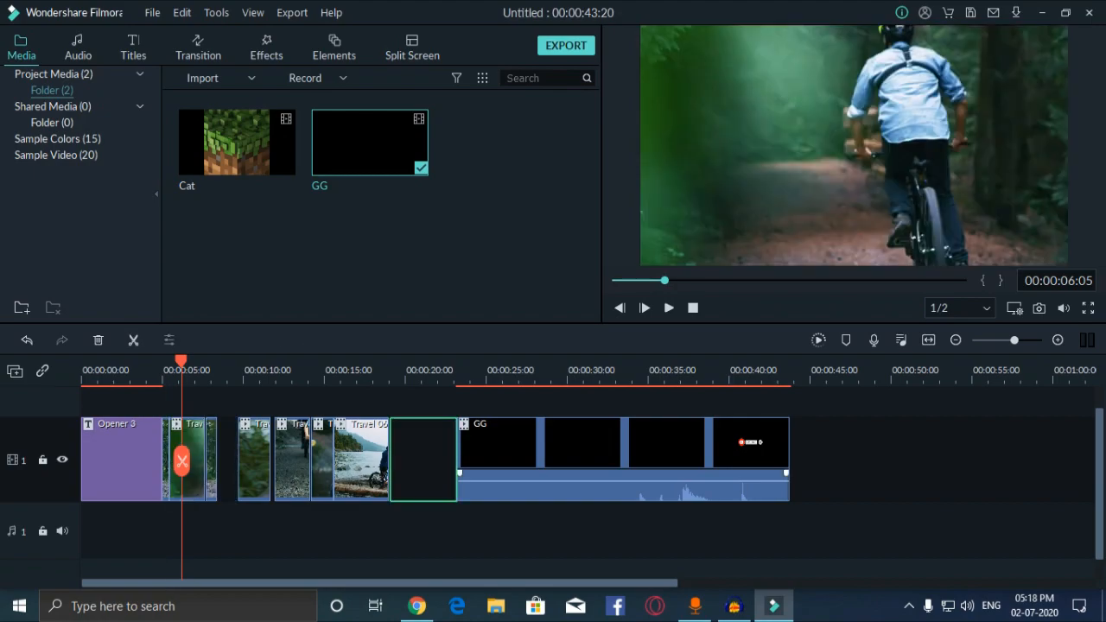
drag(633, 480, 461, 458)
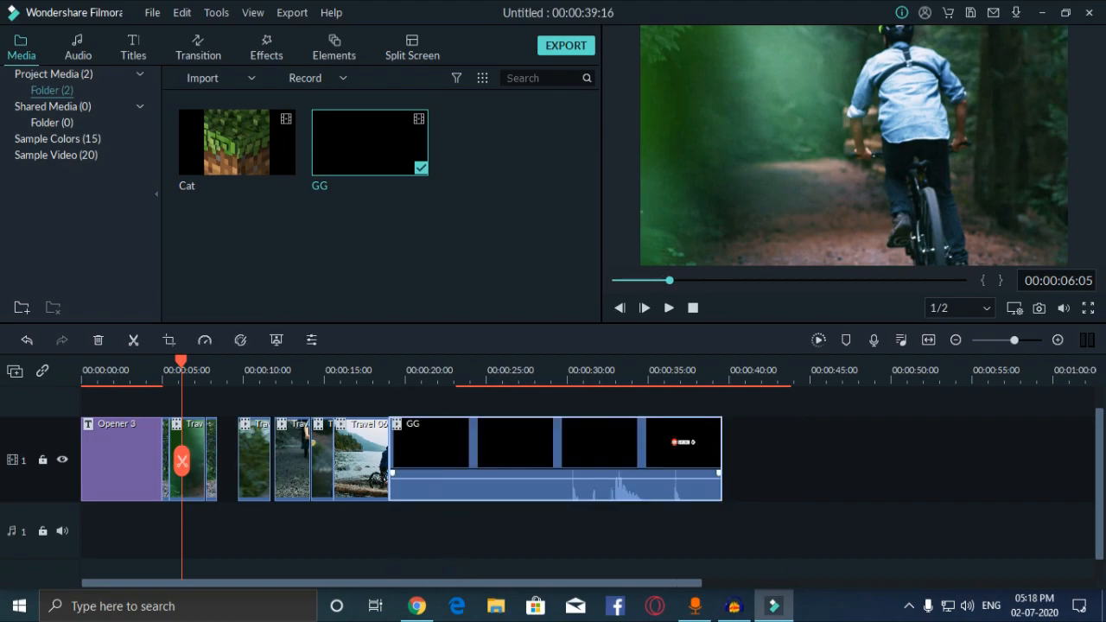
Step: Play the timeline briefly, then return to the start and replay it from the SAMPLE TEXT opener
key(space)
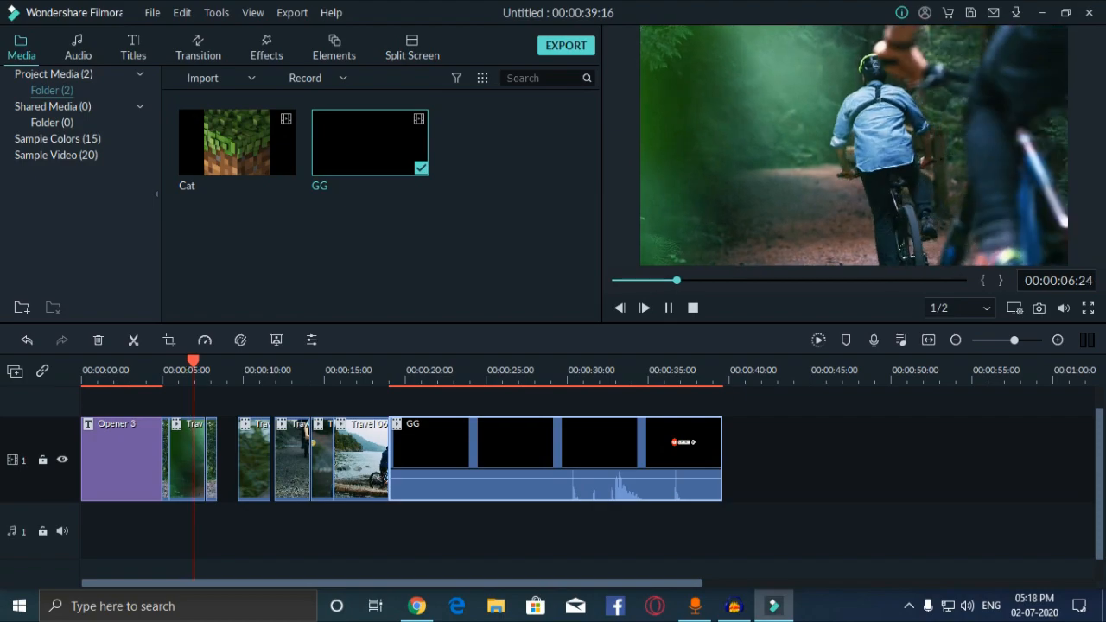
key(space)
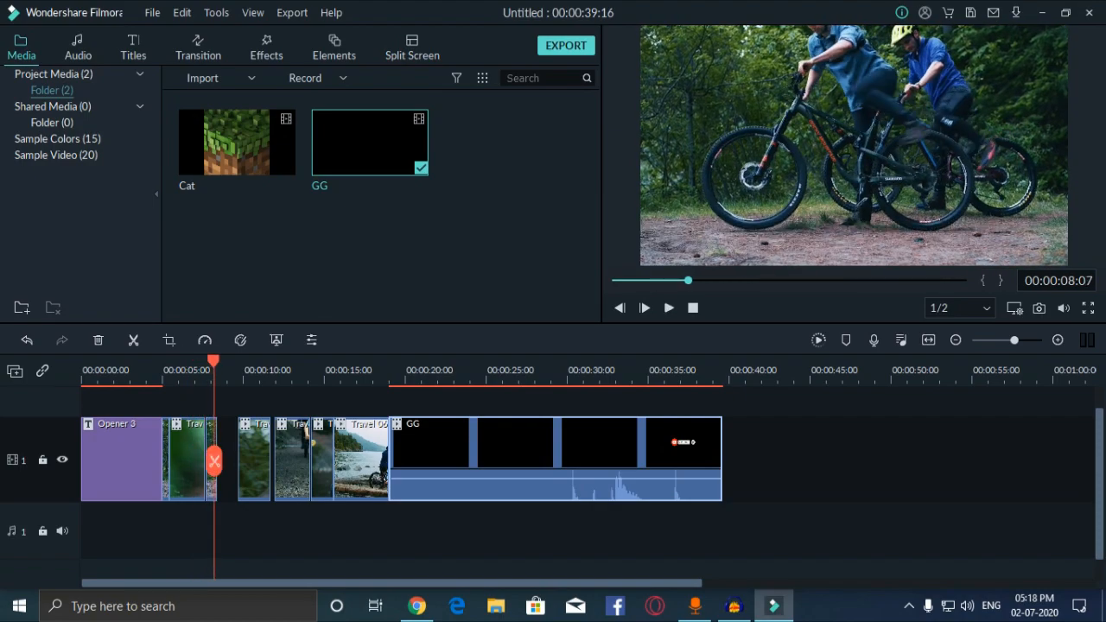
key(Home)
key(space)
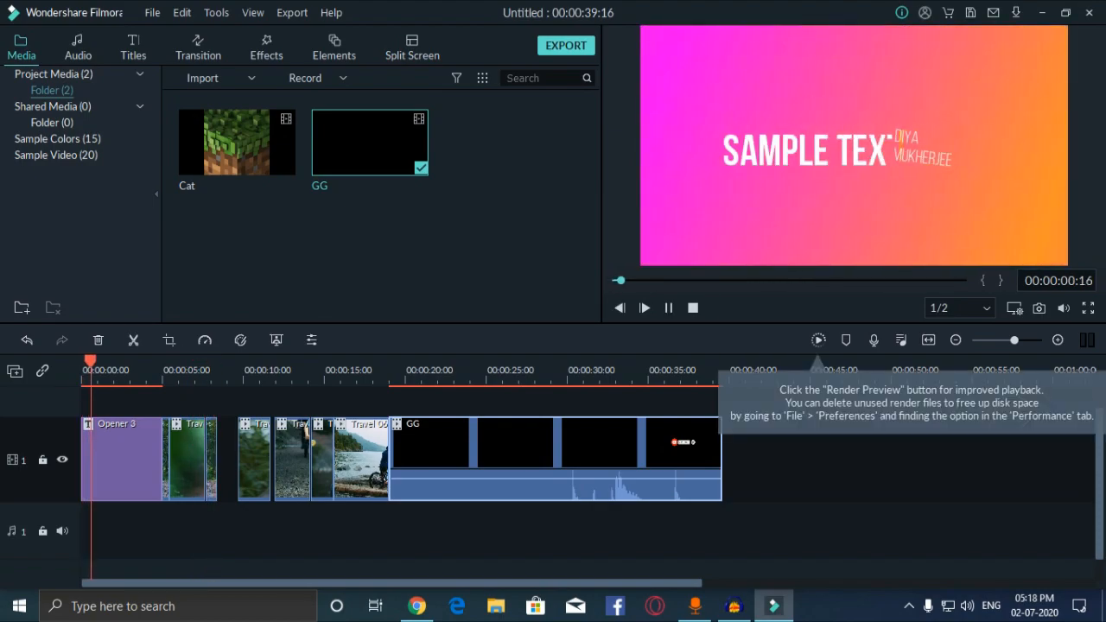
key(Escape)
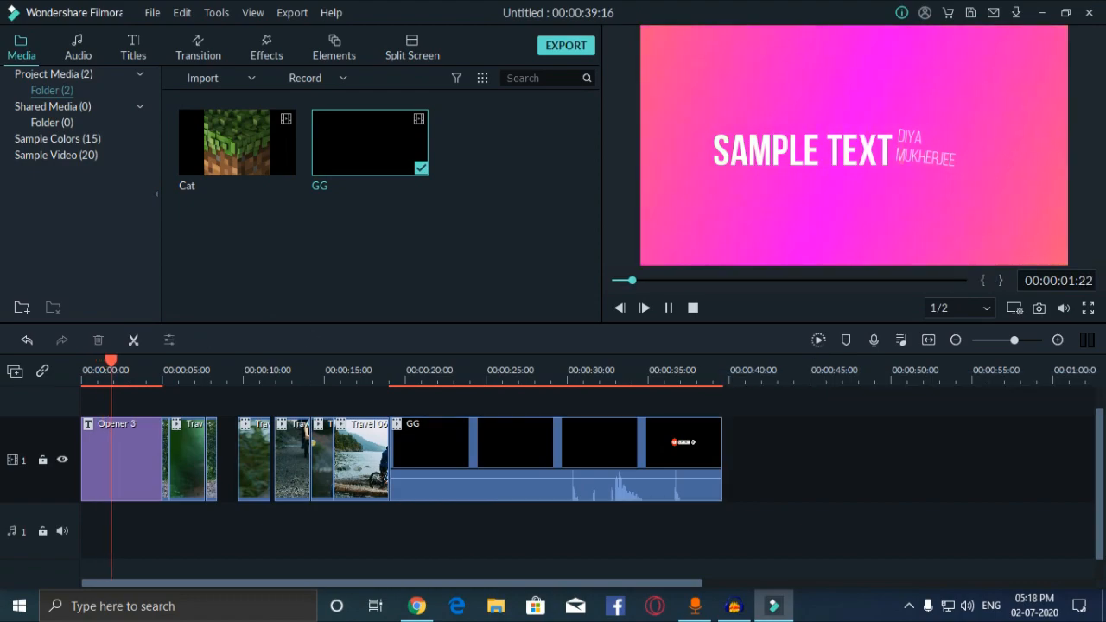